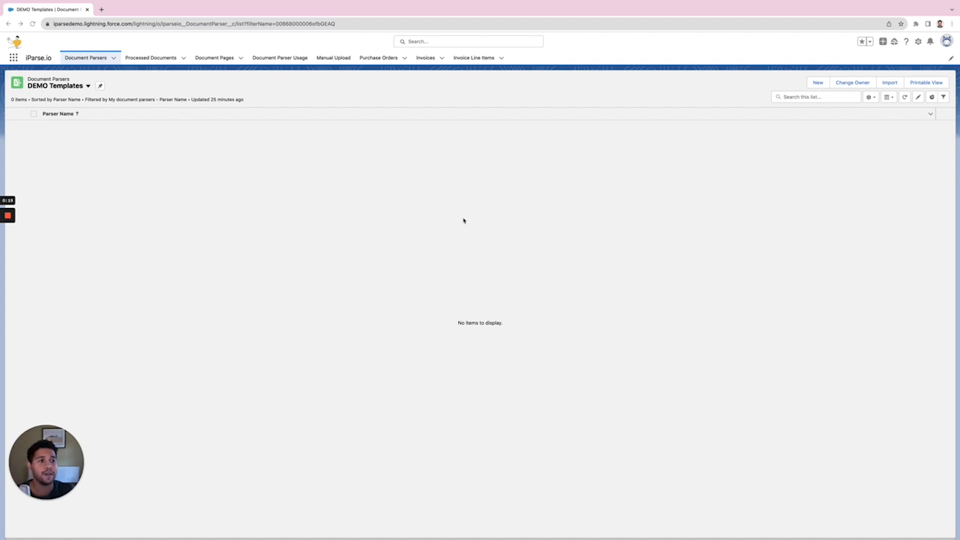
# - Create a new document parser named "demo doc" and save it
pyautogui.click(821, 86)
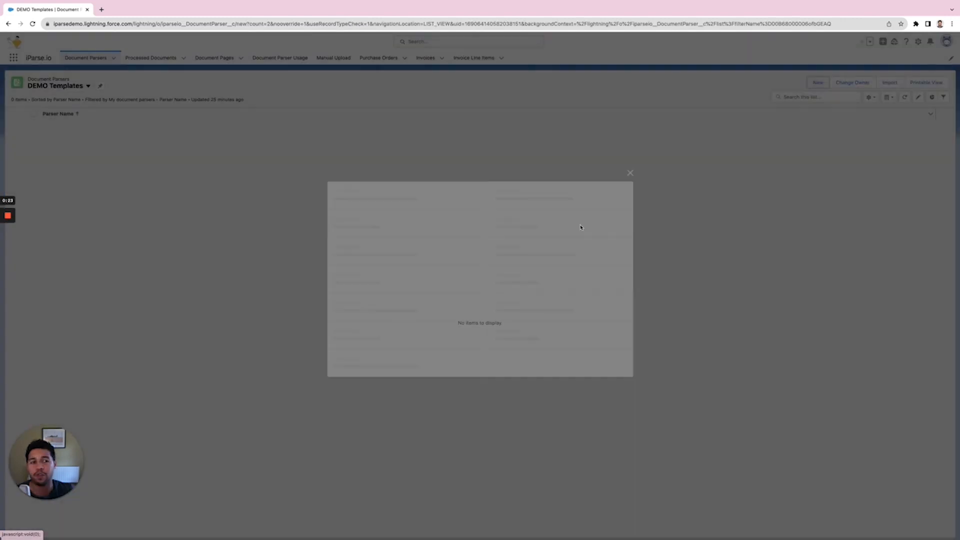
pyautogui.click(358, 219)
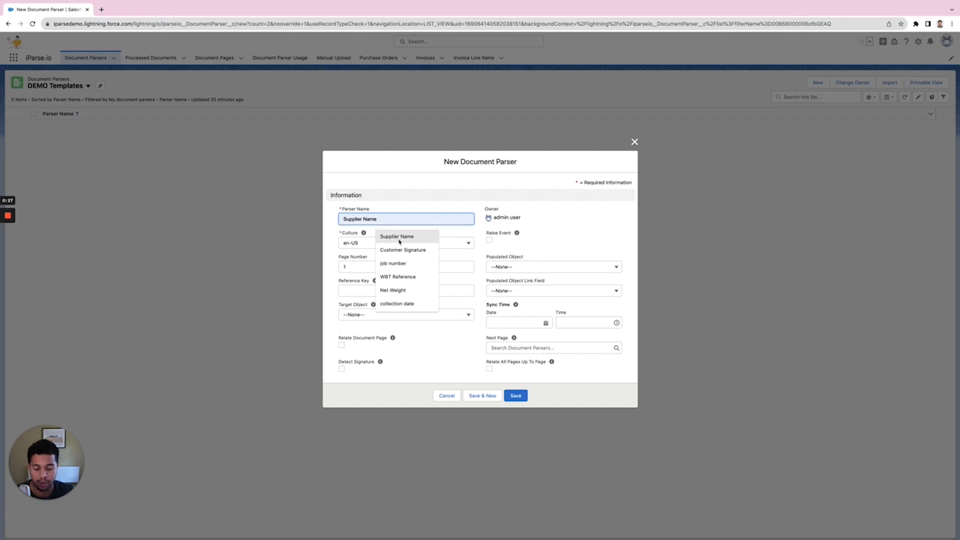
pyautogui.write('demo')
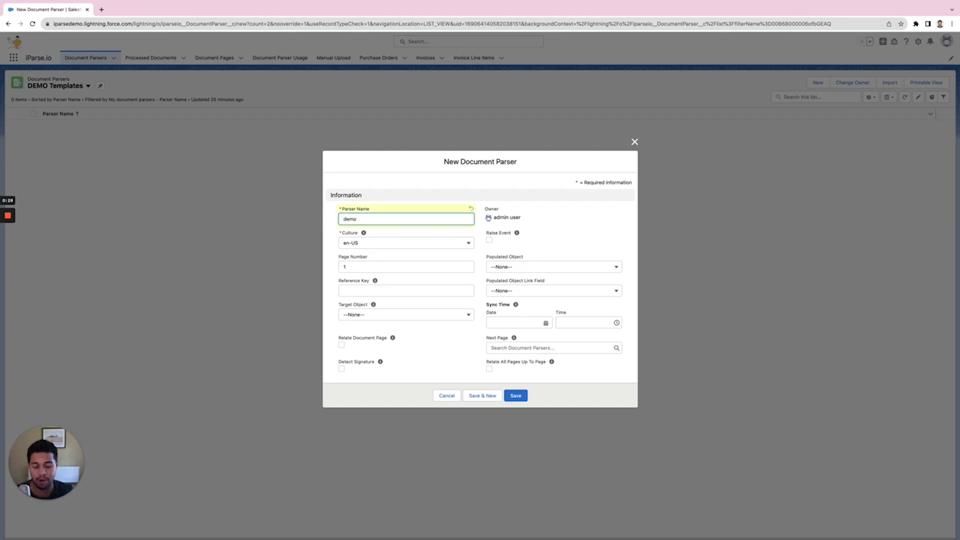
pyautogui.write(' doc')
pyautogui.click(586, 246)
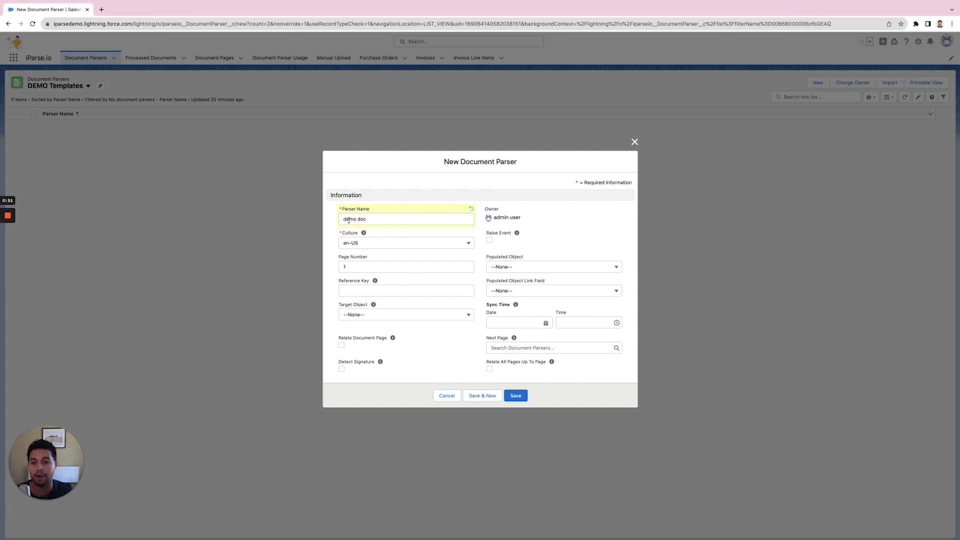
pyautogui.click(516, 396)
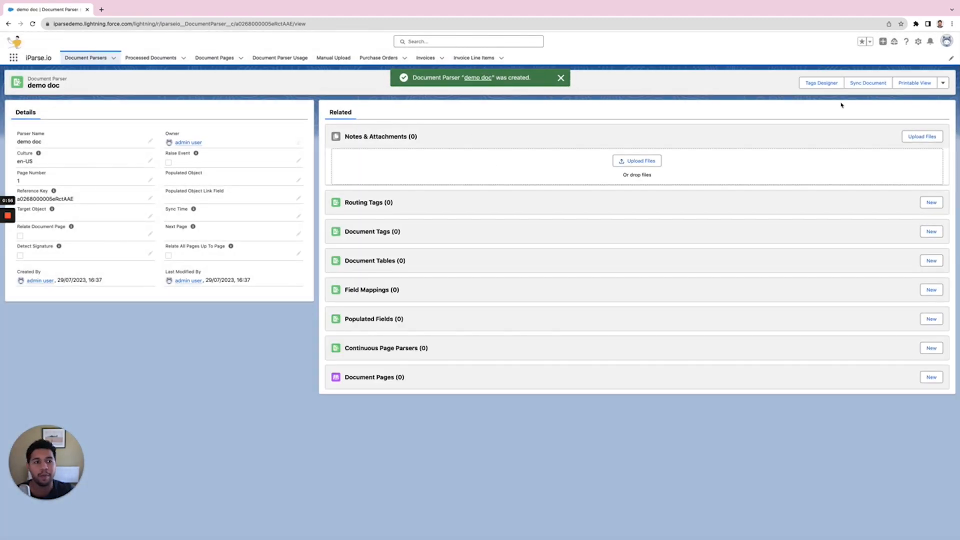
# - Open the Tags Designer for the parser and load demo-invoice.pdf as the sample document
pyautogui.click(815, 84)
pyautogui.click(368, 290)
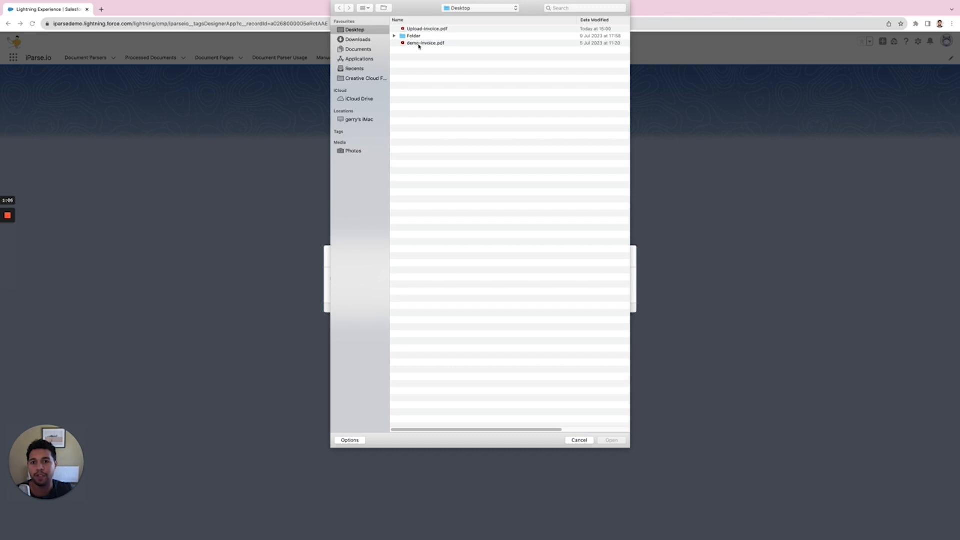
pyautogui.click(419, 44)
pyautogui.click(612, 440)
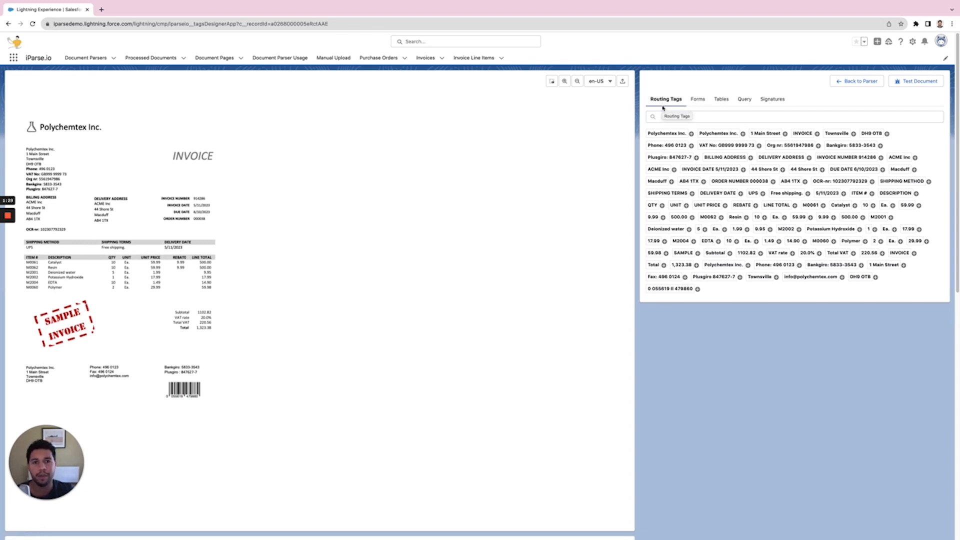
# - Add a routing tag from the "Polychemtex Inc." value, naming it "Supplier Name", and save it
pyautogui.click(692, 134)
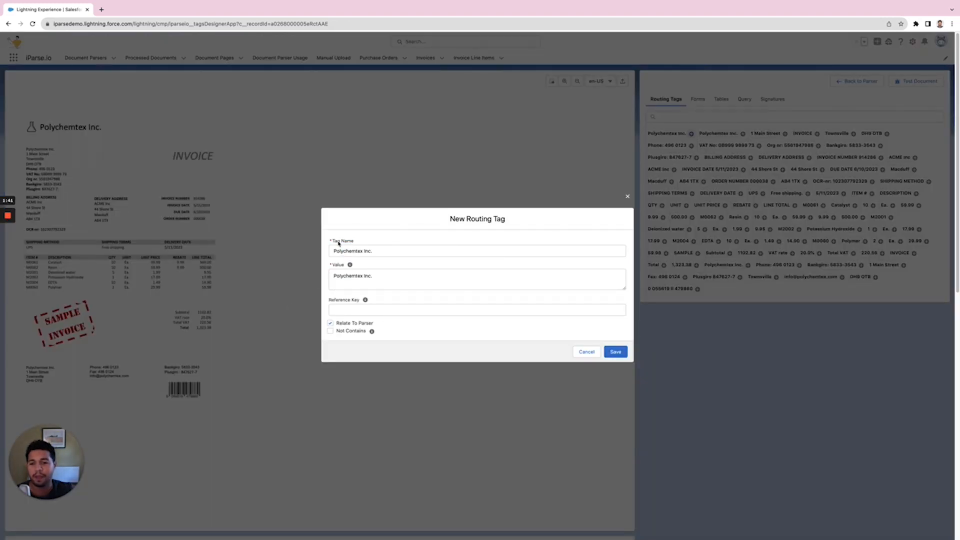
pyautogui.tripleClick(374, 253)
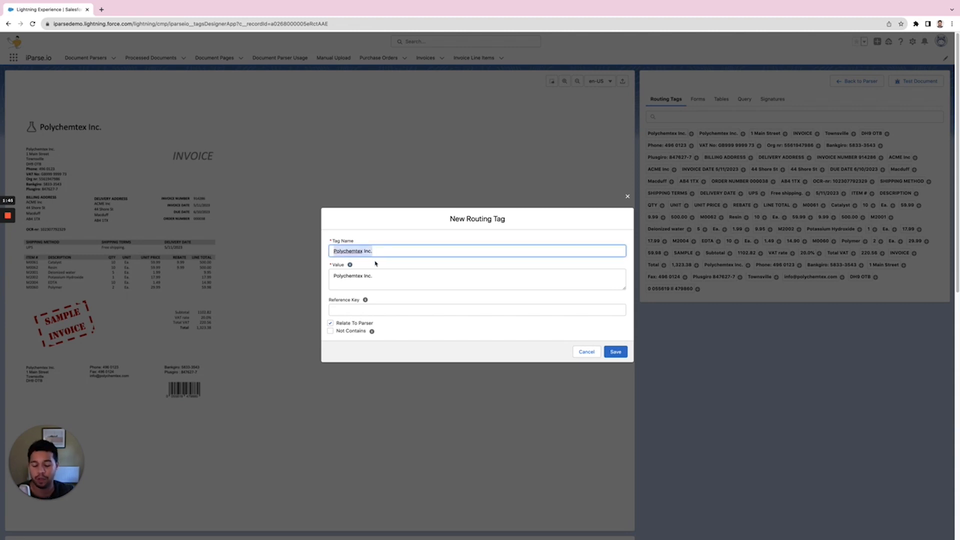
pyautogui.write('su')
pyautogui.press('BackSpace')
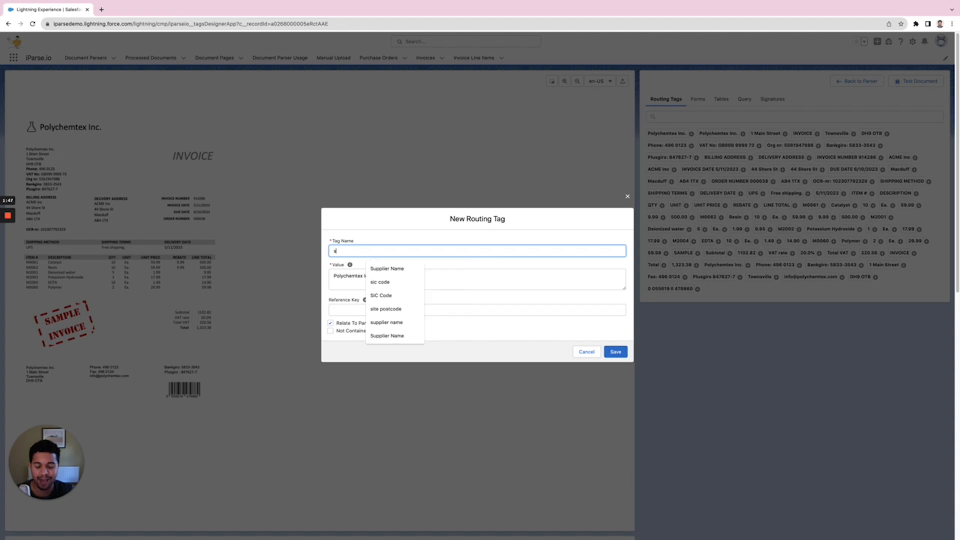
pyautogui.write('upplier Name')
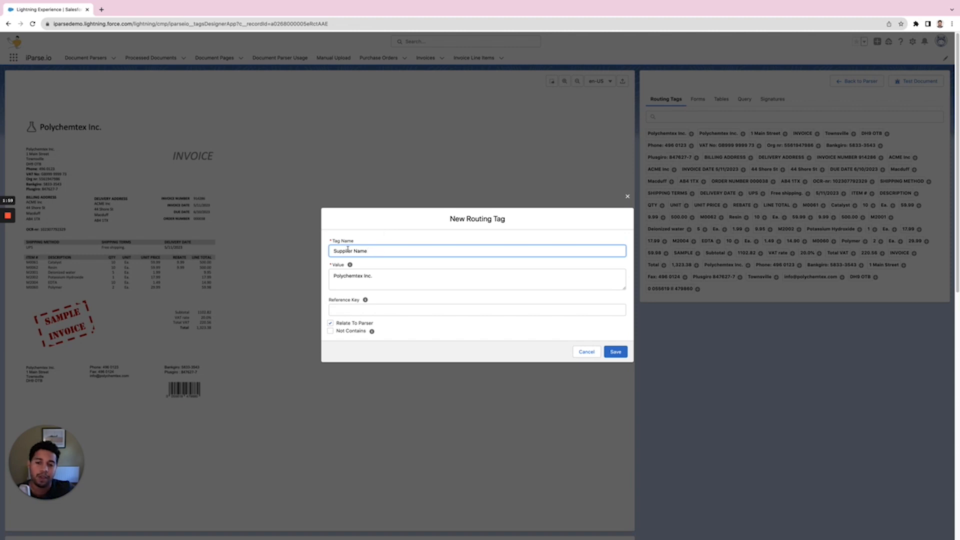
pyautogui.moveTo(349, 260)
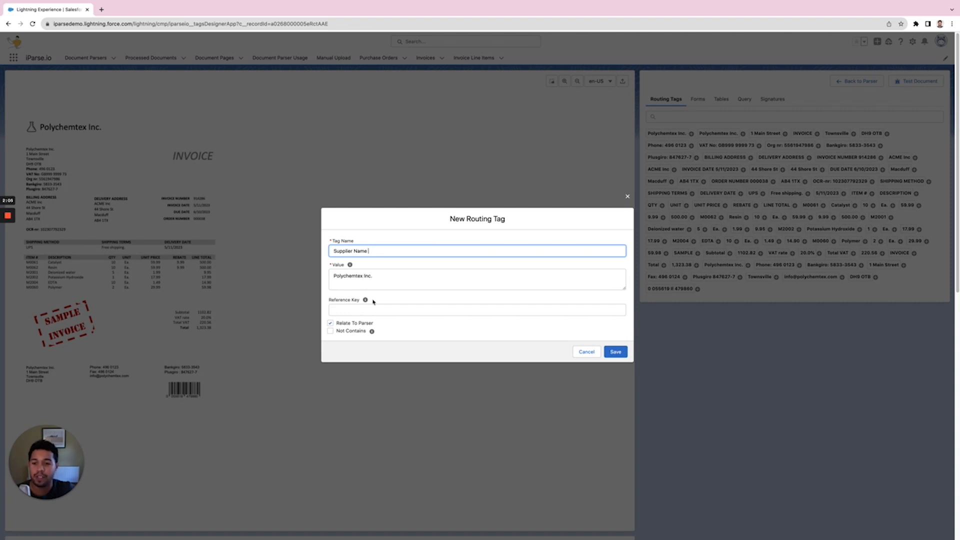
pyautogui.click(616, 352)
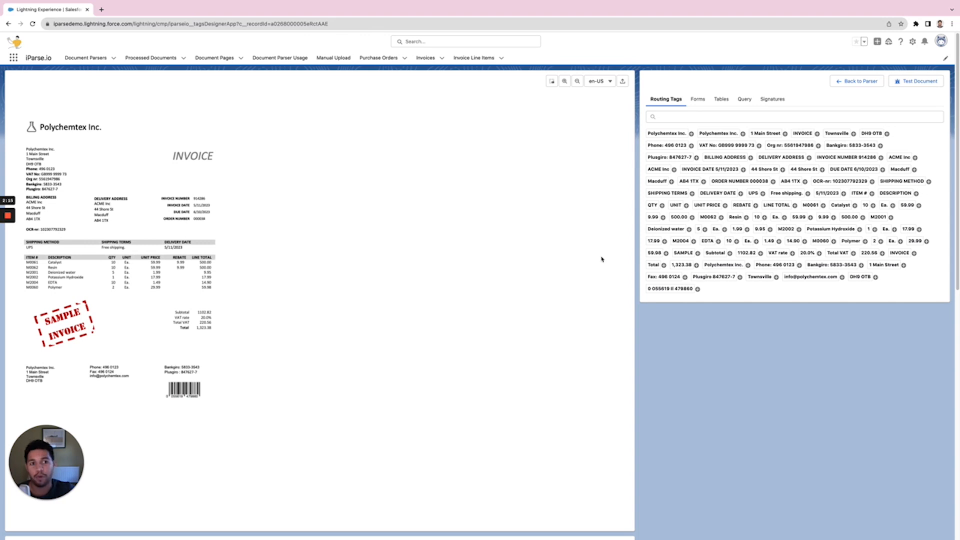
# - Filter the routing tags by "inv" and add the INVOICE value as a routing tag named "Document Type"
pyautogui.click(677, 118)
pyautogui.write('inv')
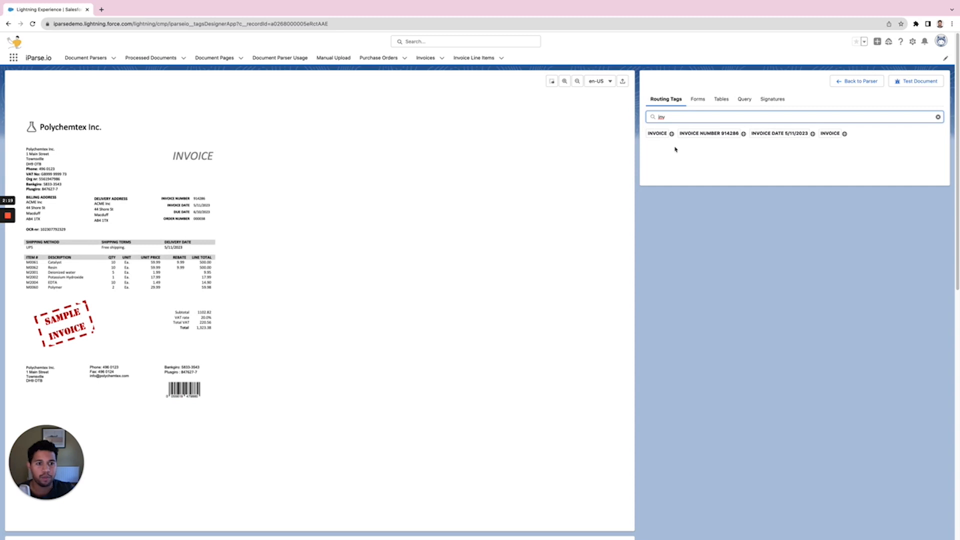
pyautogui.click(671, 134)
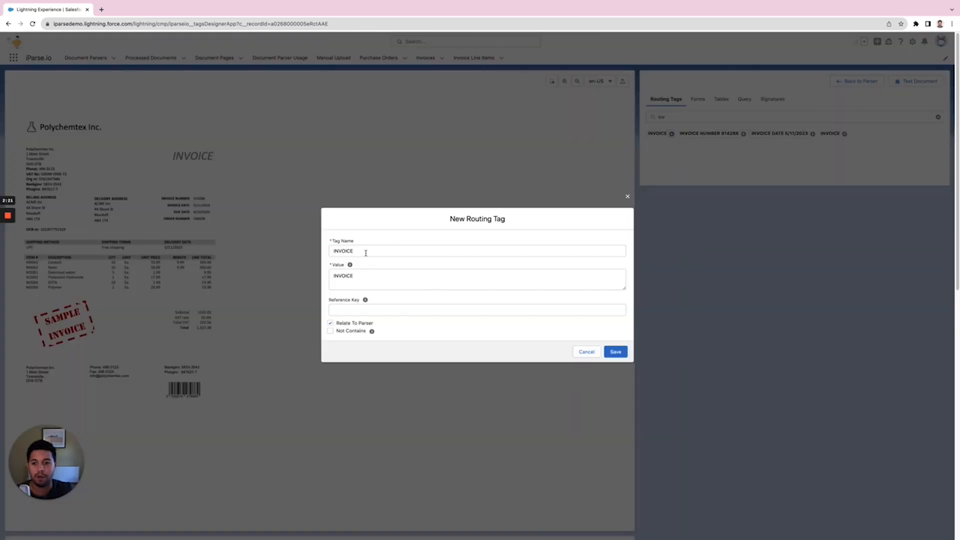
pyautogui.moveTo(365, 254); pyautogui.dragTo(330, 252)
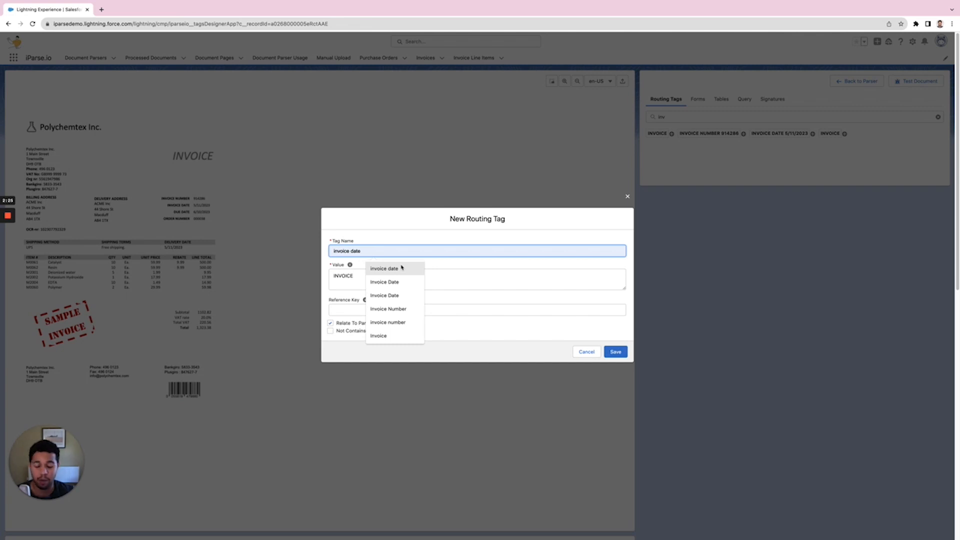
pyautogui.press('End')
pyautogui.write('Document')
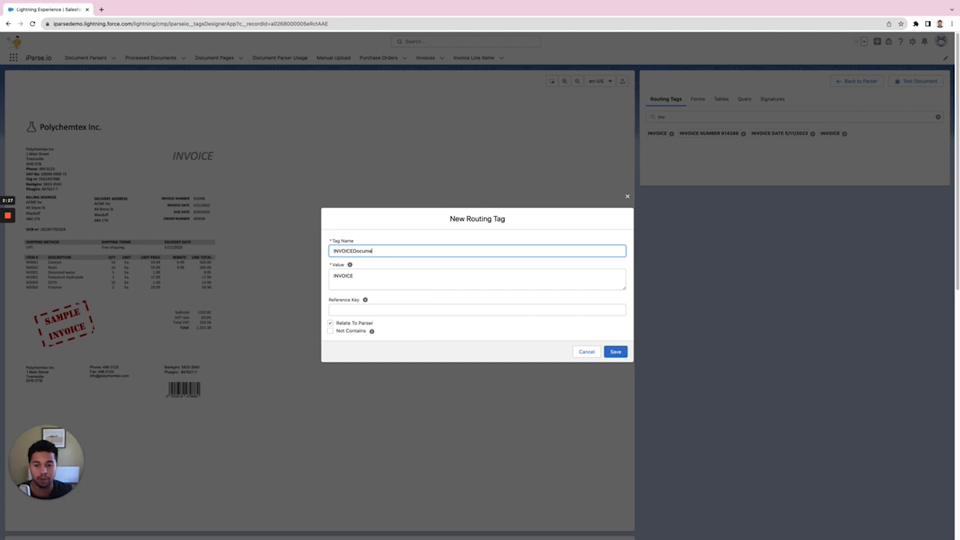
pyautogui.press('BackSpace')
pyautogui.press('BackSpace')
pyautogui.press('BackSpace')
pyautogui.press('BackSpace')
pyautogui.press('BackSpace')
pyautogui.press('BackSpace')
pyautogui.press('BackSpace')
pyautogui.press('BackSpace')
pyautogui.press('BackSpace')
pyautogui.press('BackSpace')
pyautogui.press('BackSpace')
pyautogui.press('BackSpace')
pyautogui.press('BackSpace')
pyautogui.press('BackSpace')
pyautogui.press('BackSpace')
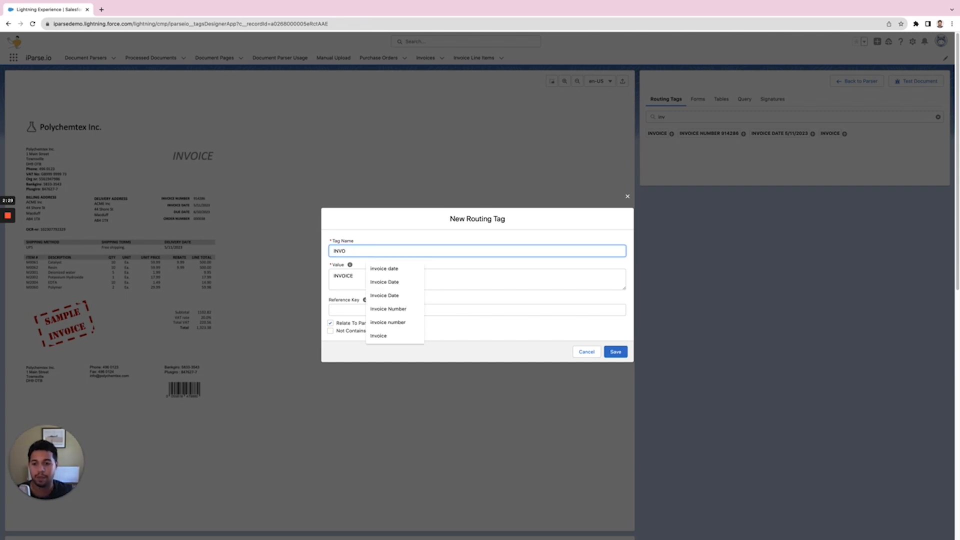
pyautogui.write('Document ')
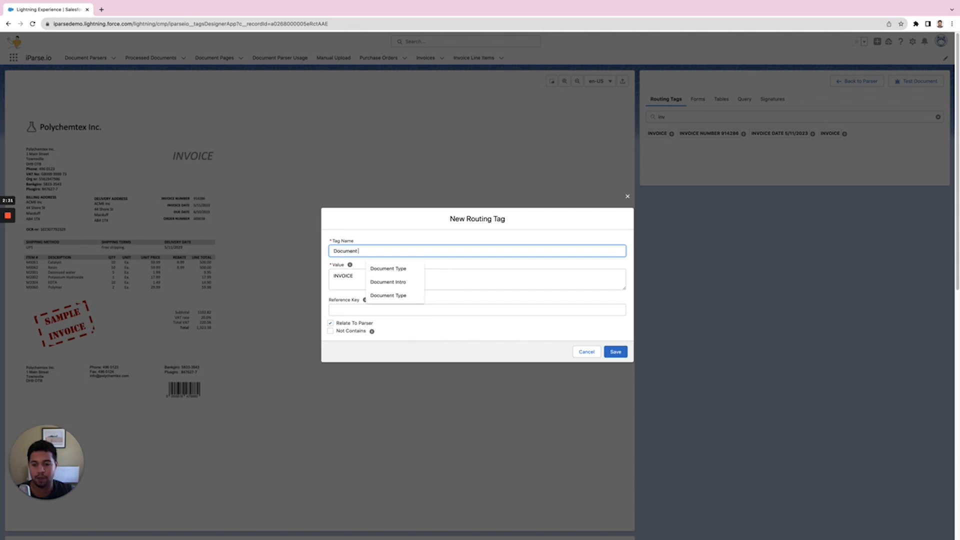
pyautogui.write('Type')
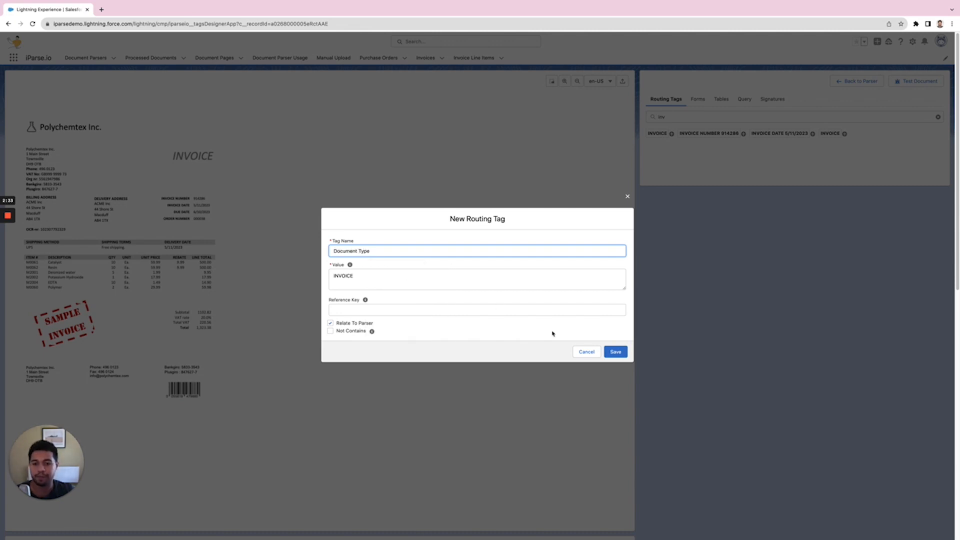
pyautogui.click(616, 352)
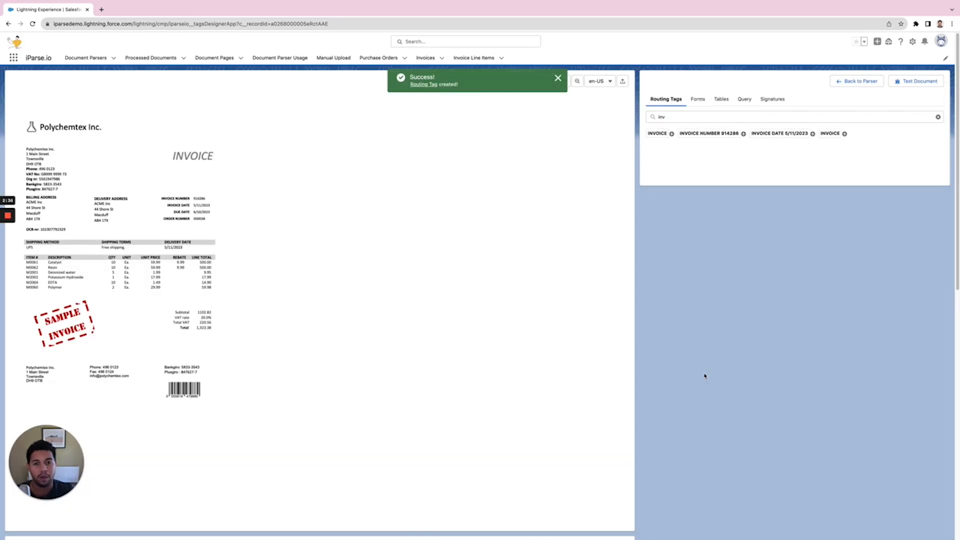
# - Clear the tag filter and run a test of the document to review the matched routing tags
pyautogui.click(658, 118)
pyautogui.press('BackSpace')
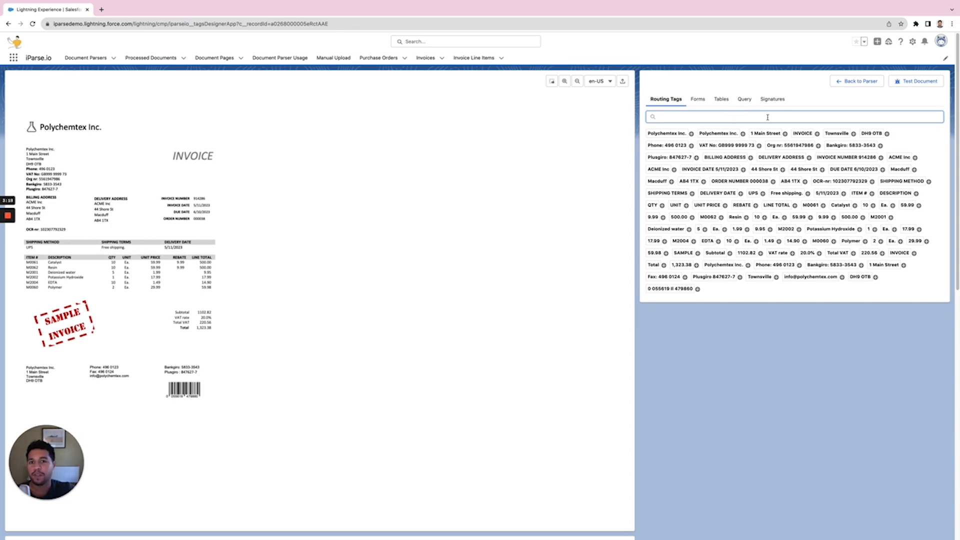
pyautogui.click(909, 82)
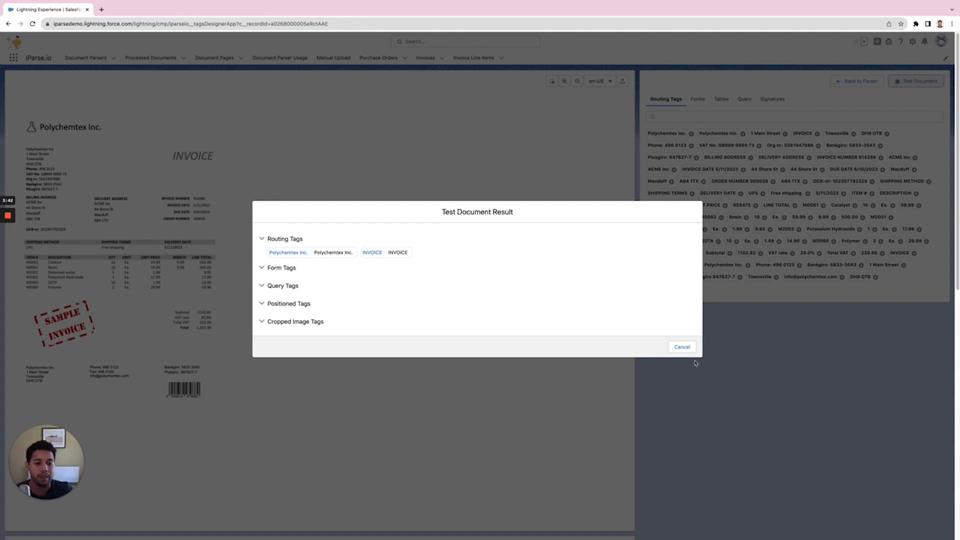
pyautogui.click(683, 347)
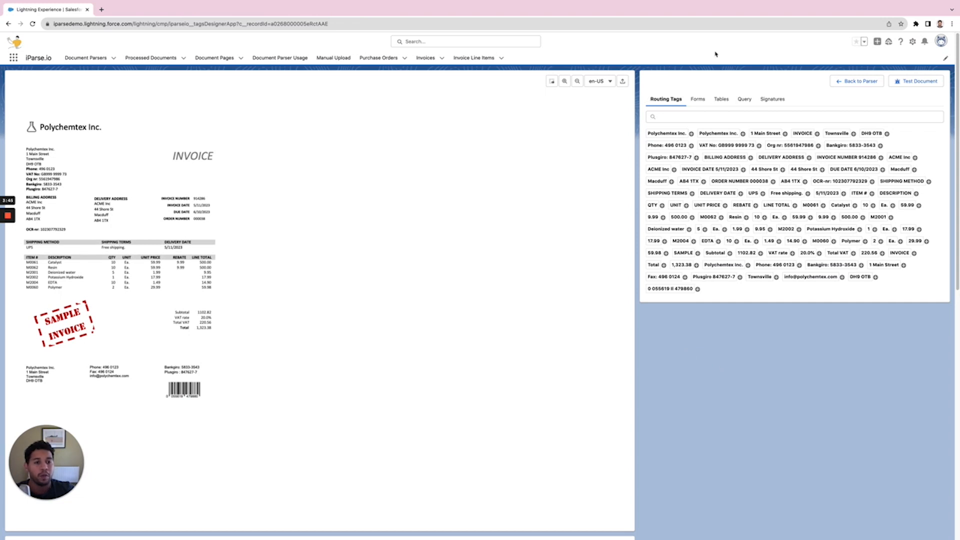
# - Switch to form tags and add the ORDER NUMBER field as a form tag
pyautogui.click(699, 100)
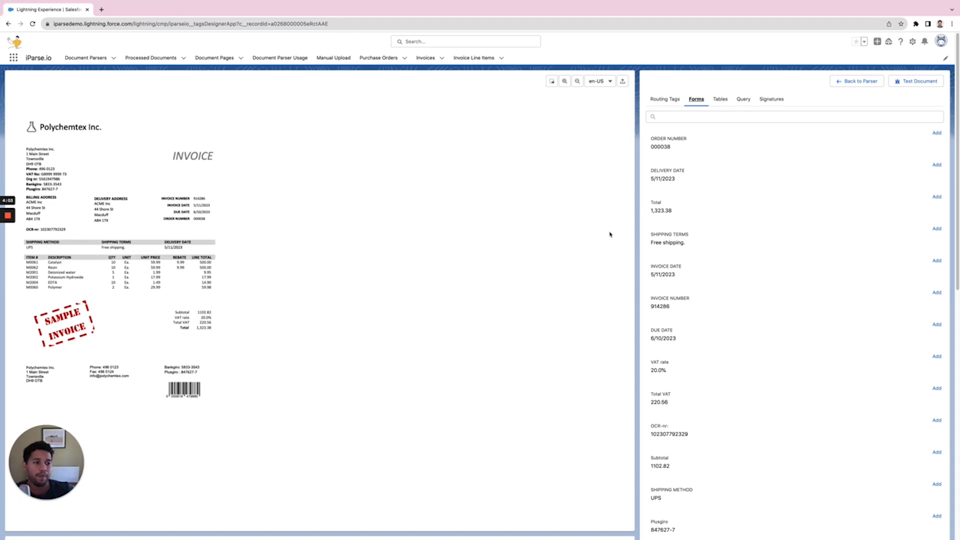
pyautogui.click(938, 133)
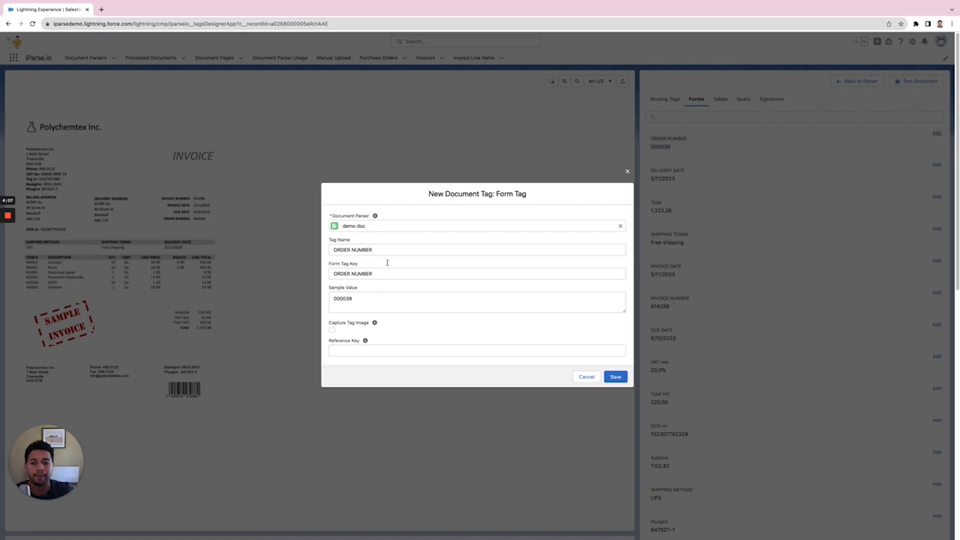
pyautogui.moveTo(385, 250); pyautogui.dragTo(287, 249)
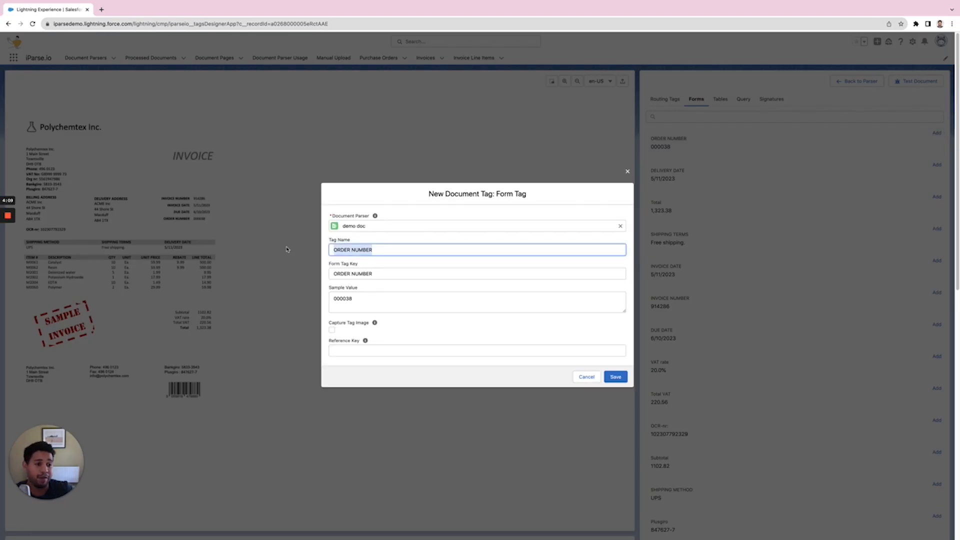
pyautogui.click(616, 377)
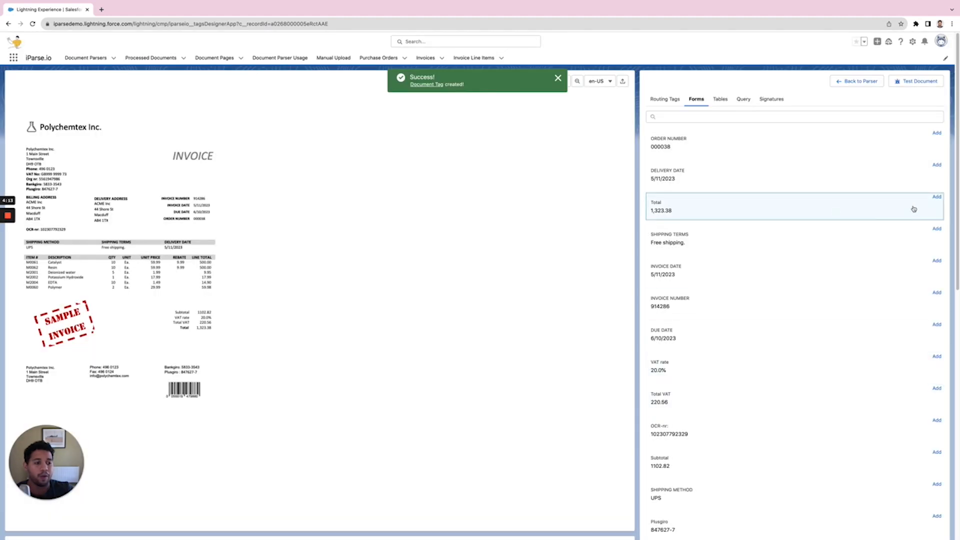
# - Add the Total and INVOICE DATE fields as form tags
pyautogui.click(937, 197)
pyautogui.click(615, 376)
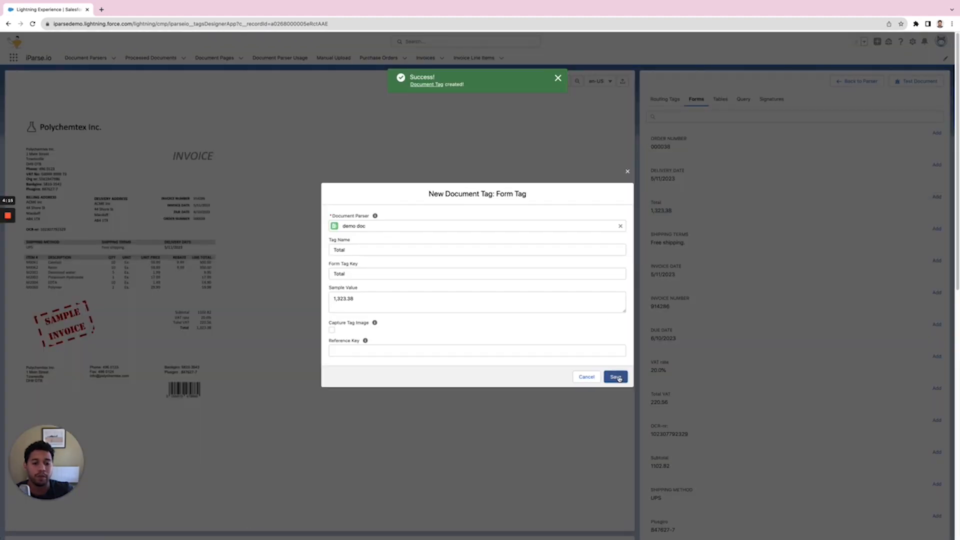
pyautogui.click(937, 261)
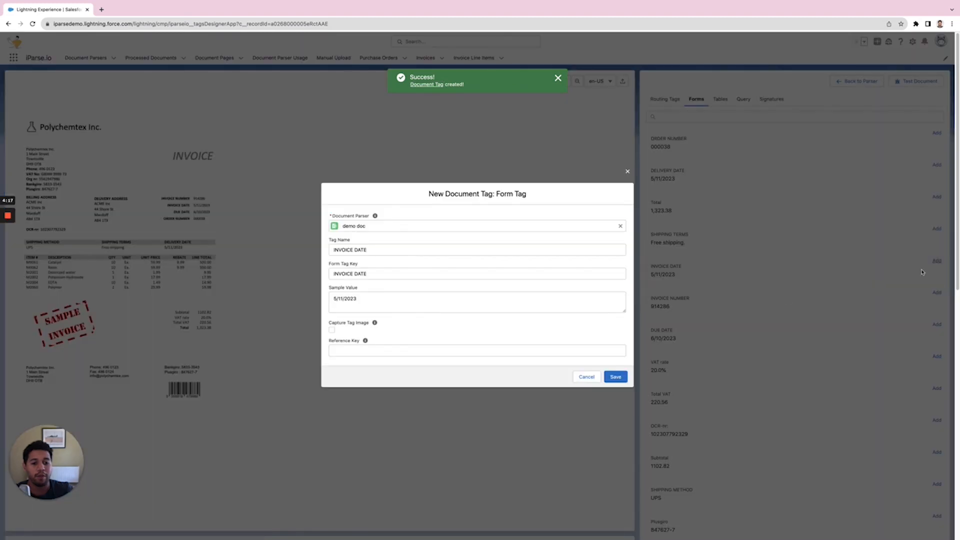
pyautogui.click(620, 378)
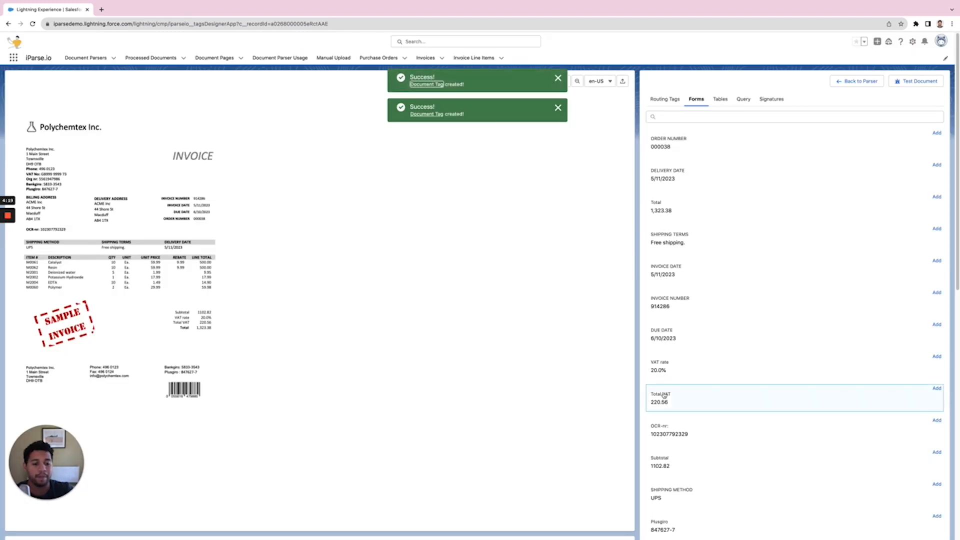
# - Add the BILLING ADDRESS field as a form tag
pyautogui.scroll(-1, 775, 411)
pyautogui.scroll(-3, 774, 410)
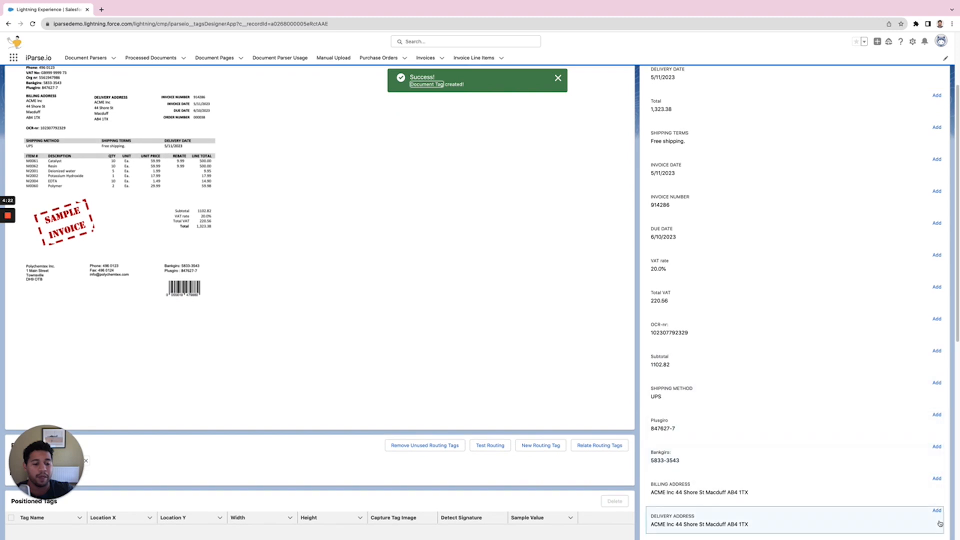
pyautogui.click(940, 481)
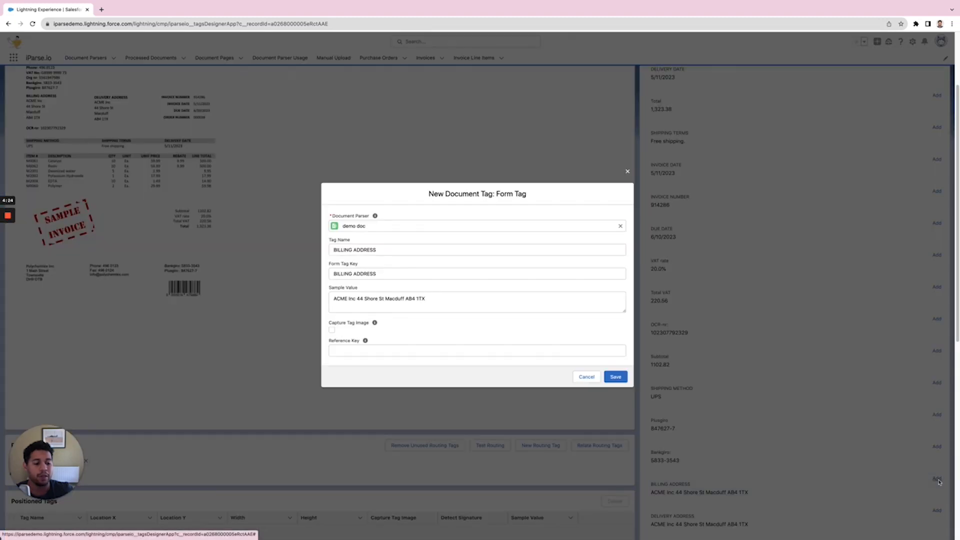
pyautogui.click(617, 377)
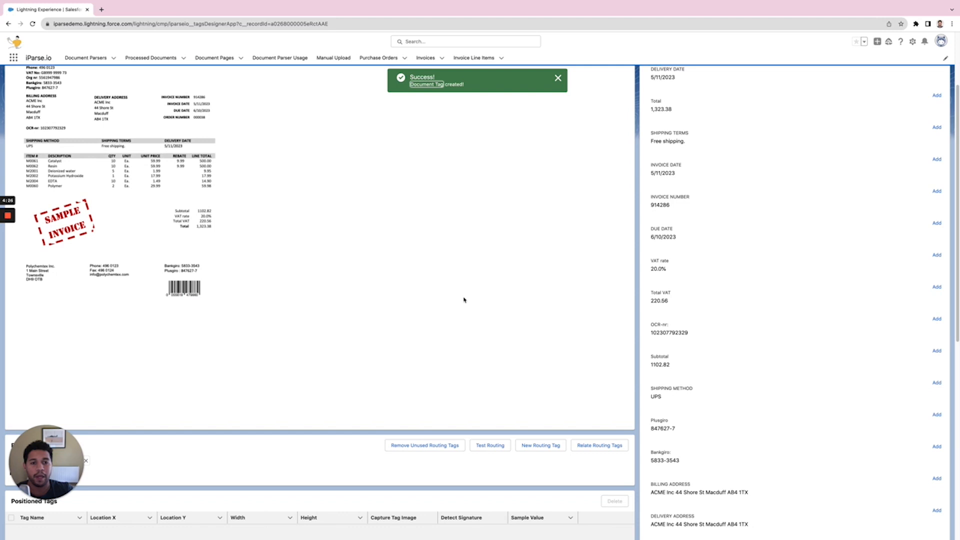
pyautogui.scroll(2, 463, 300)
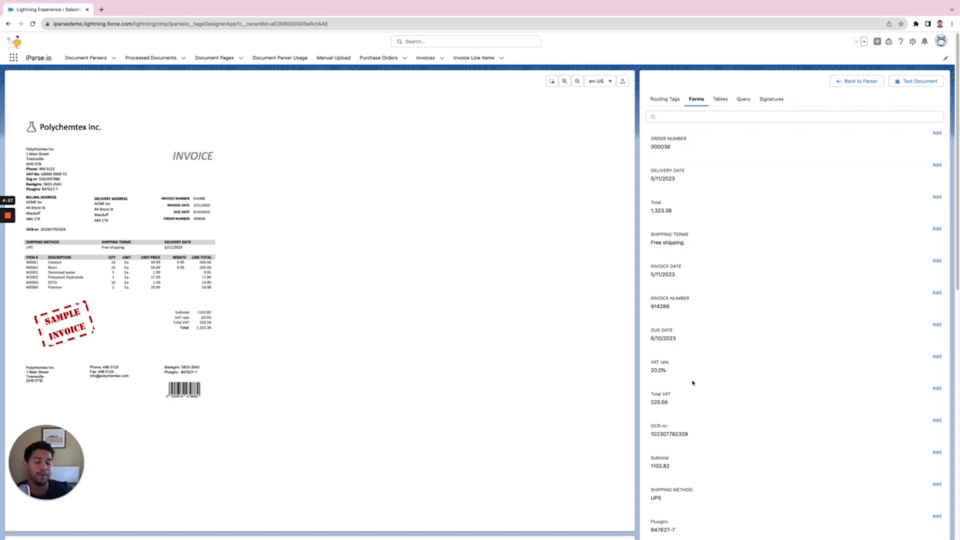
# - Draw a box around the INVOICE heading and save it as a positioned tag
pyautogui.click(556, 86)
pyautogui.moveTo(145, 150); pyautogui.dragTo(212, 157)
pyautogui.moveTo(161, 176); pyautogui.dragTo(217, 156)
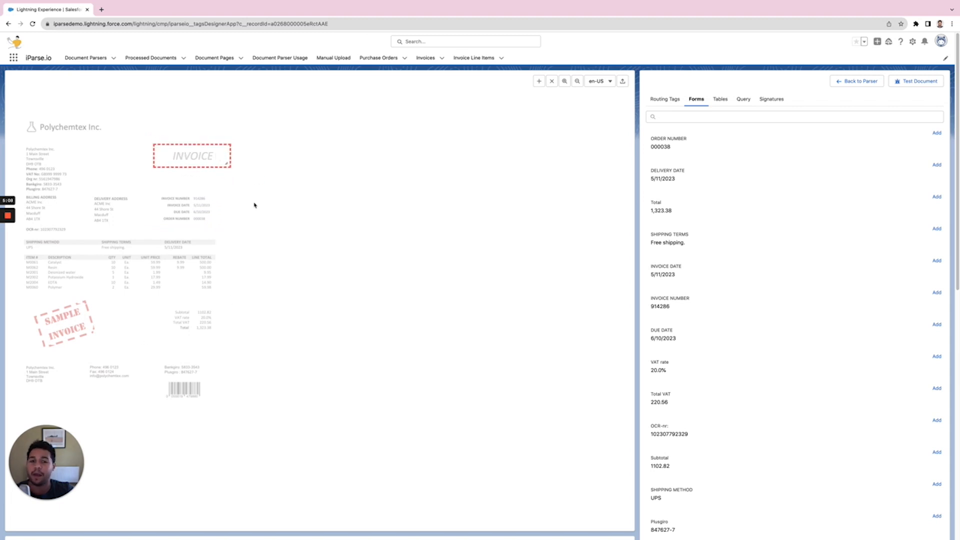
pyautogui.click(539, 83)
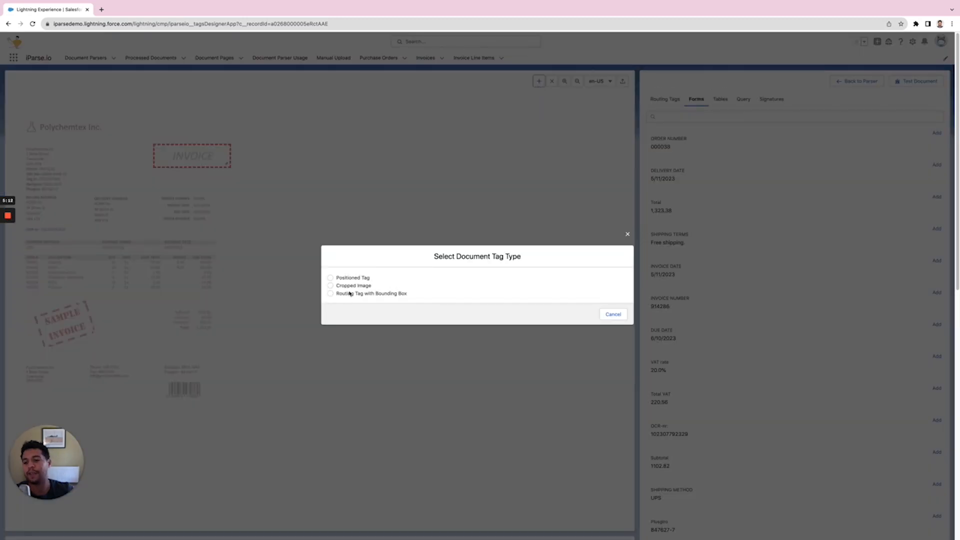
pyautogui.click(330, 278)
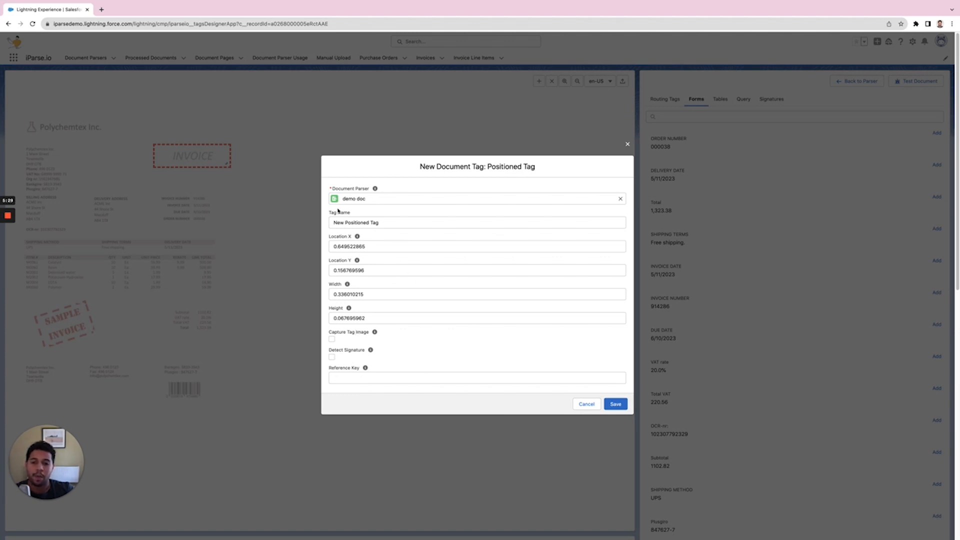
pyautogui.click(615, 403)
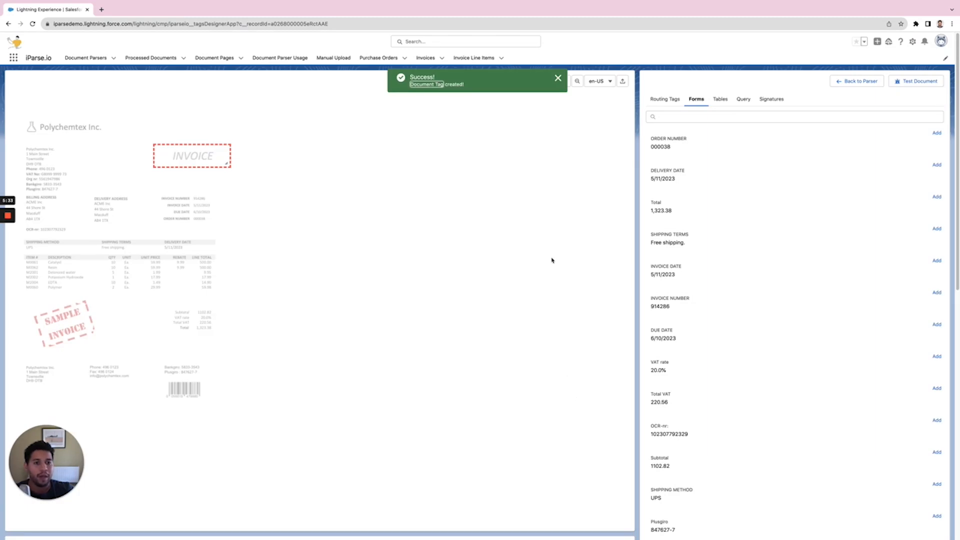
# - Run a test of the document to review the extracted tags
pyautogui.click(909, 84)
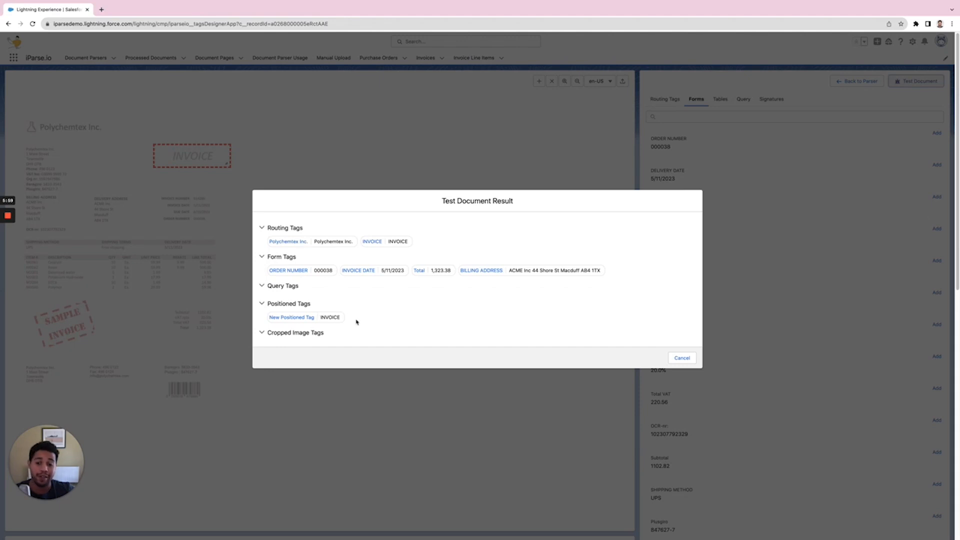
pyautogui.click(682, 358)
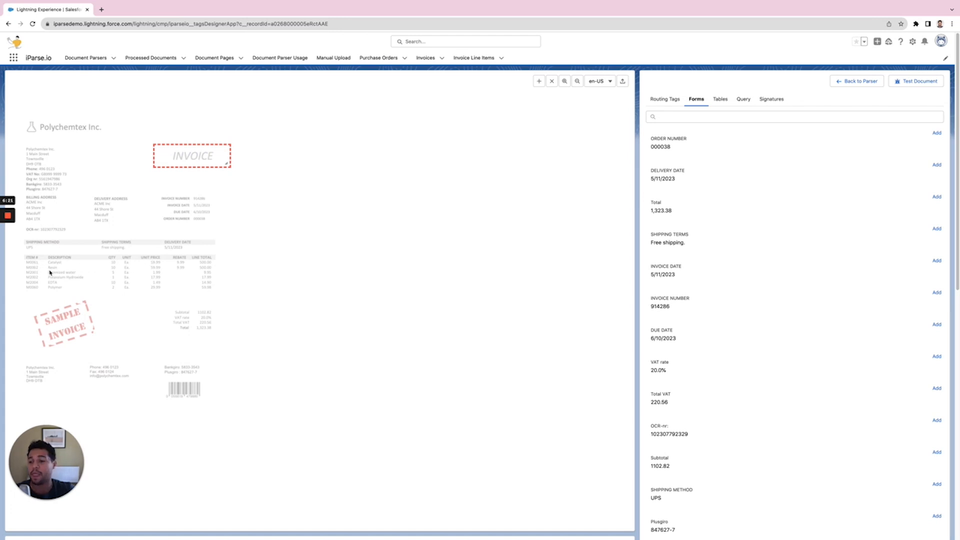
# - Capture the item table on page 2, marking its columns as captured, and save it
pyautogui.click(721, 100)
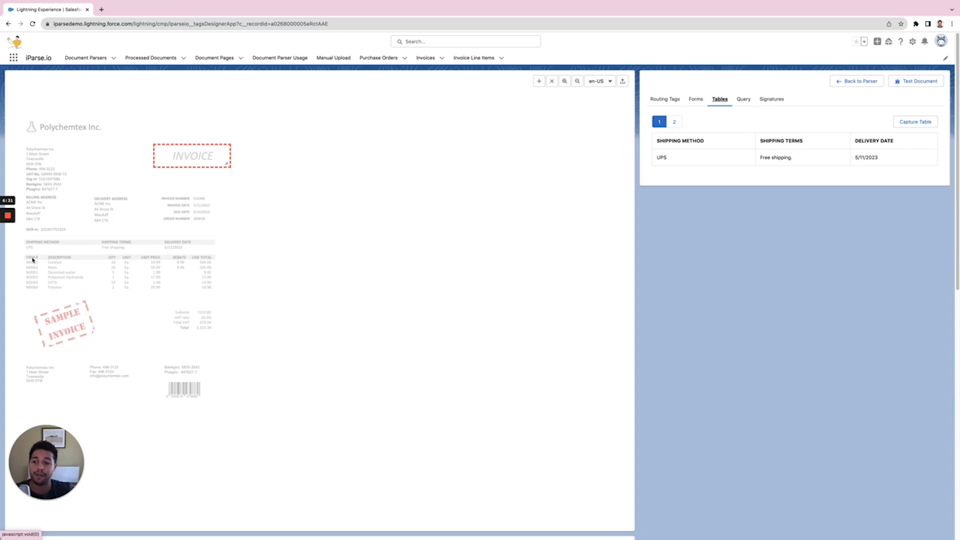
pyautogui.click(677, 123)
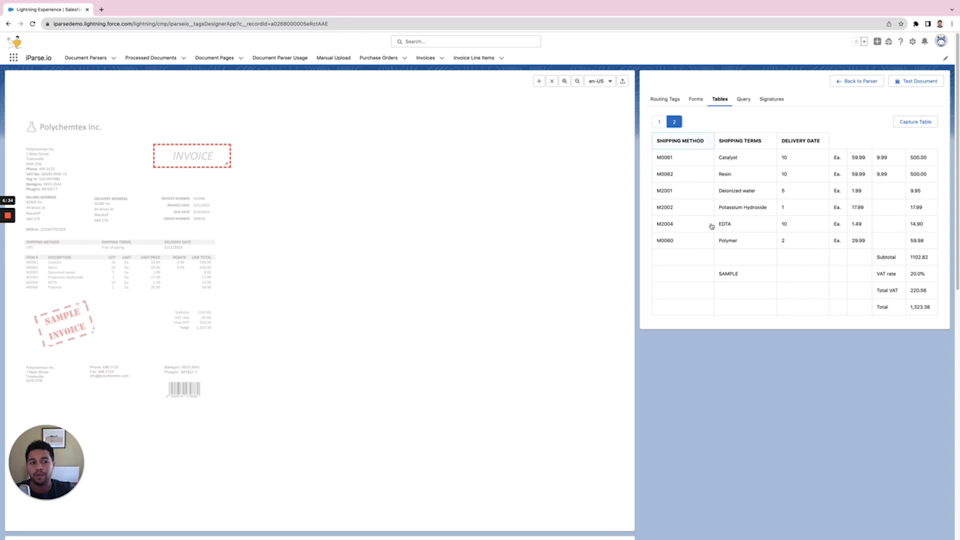
pyautogui.click(917, 126)
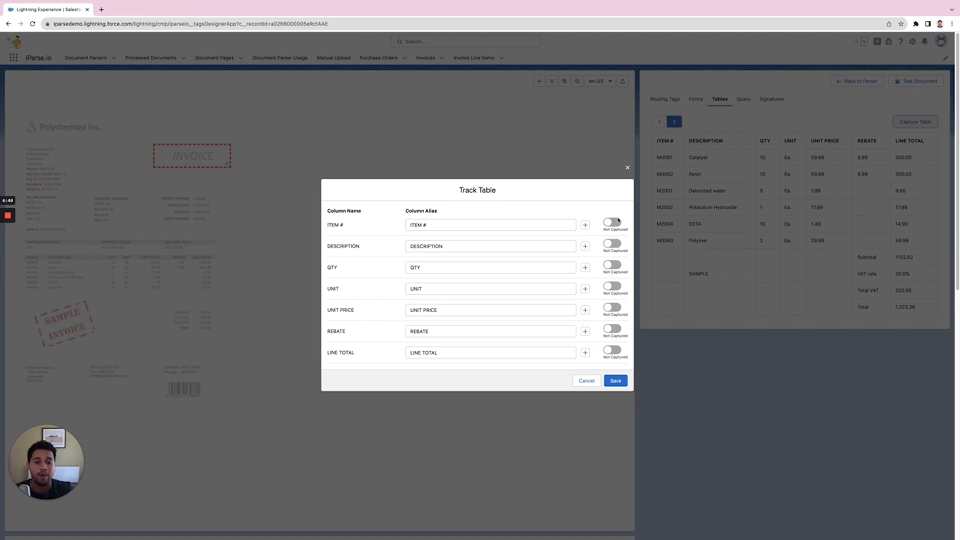
pyautogui.click(614, 245)
pyautogui.click(613, 245)
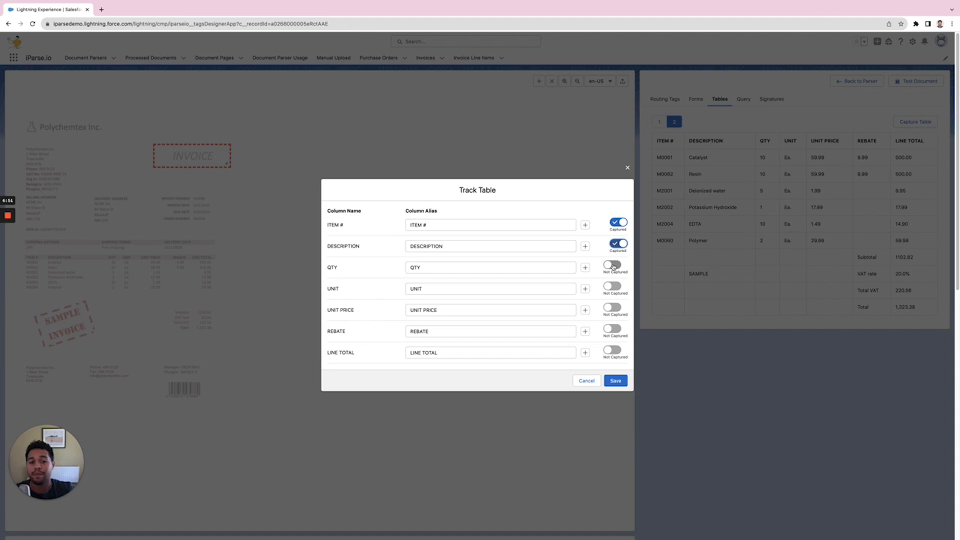
pyautogui.click(614, 266)
pyautogui.click(614, 288)
pyautogui.click(614, 309)
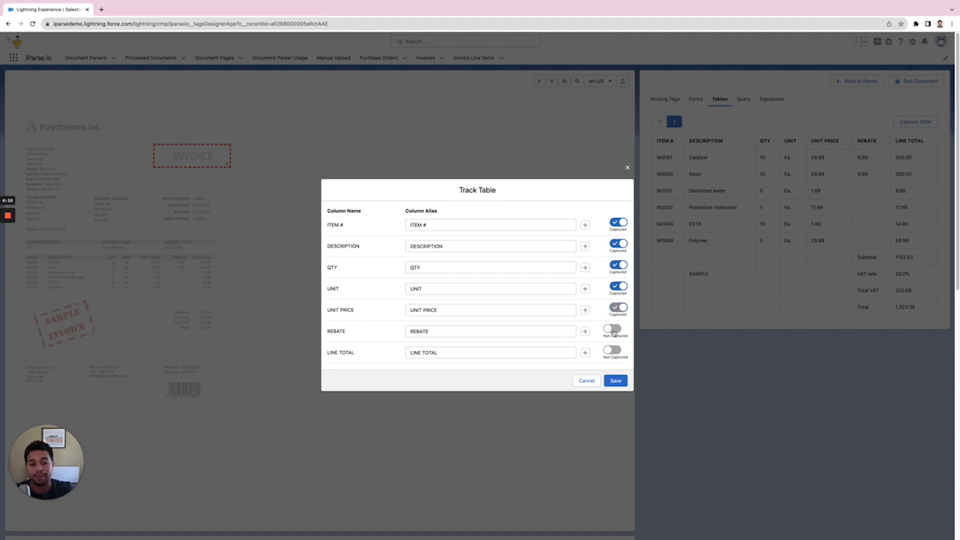
pyautogui.click(614, 331)
pyautogui.click(614, 352)
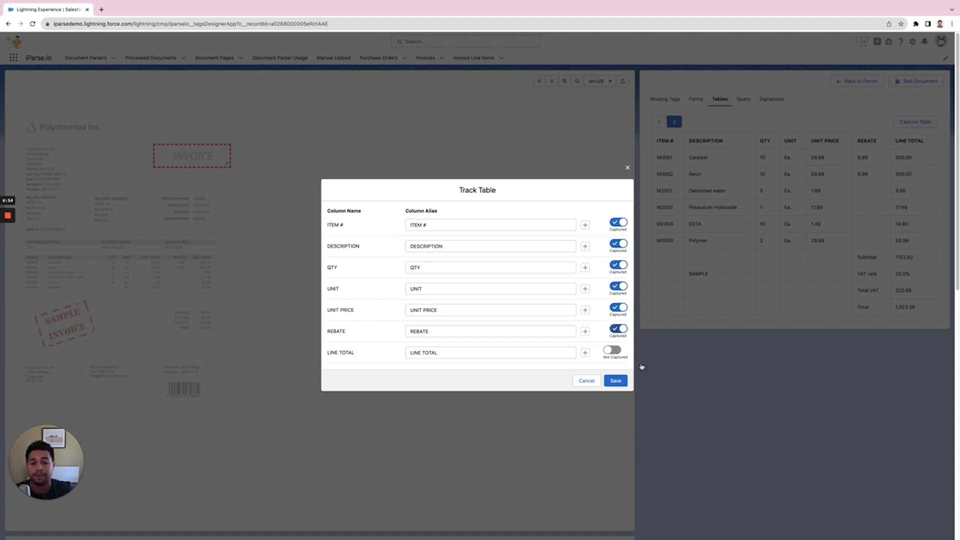
pyautogui.click(621, 385)
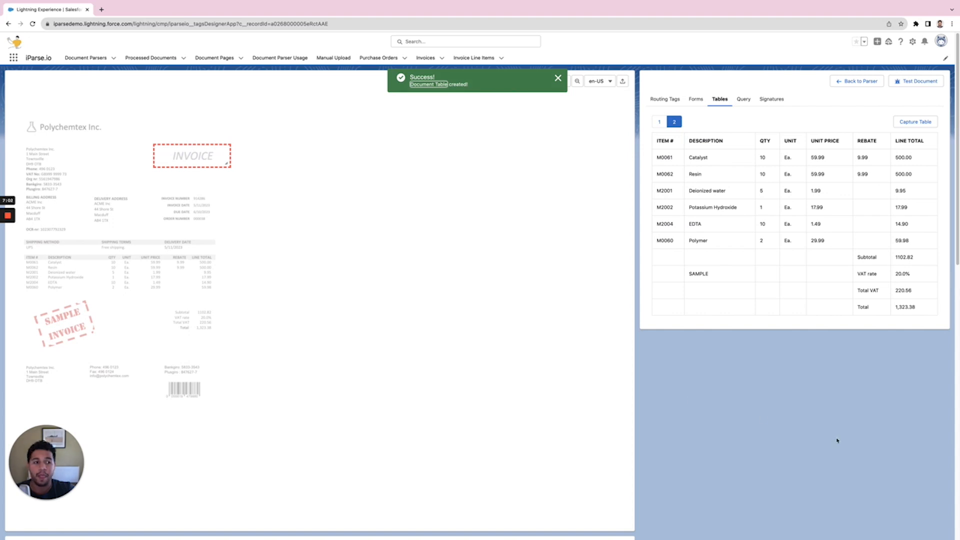
# - Add a query tag asking "What is the delivery date?"
pyautogui.click(743, 100)
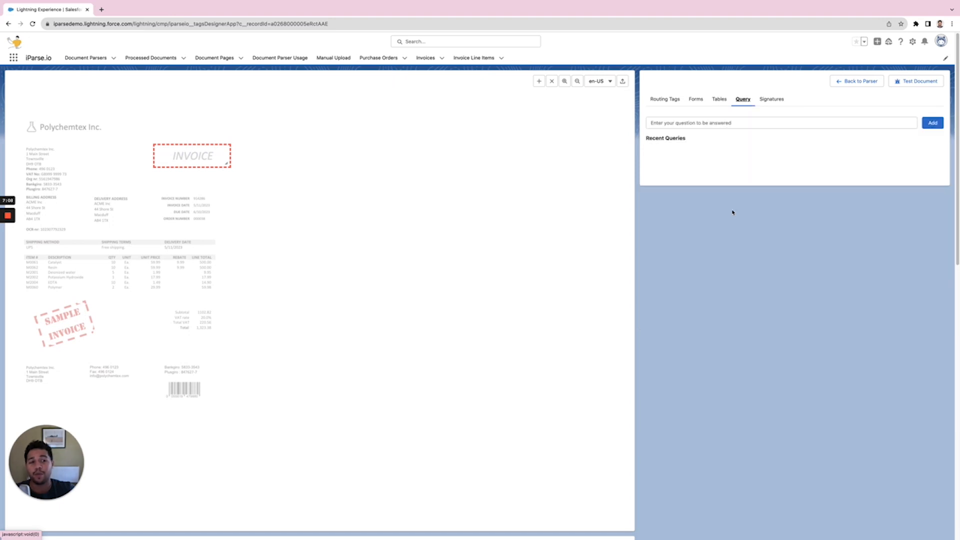
pyautogui.click(700, 125)
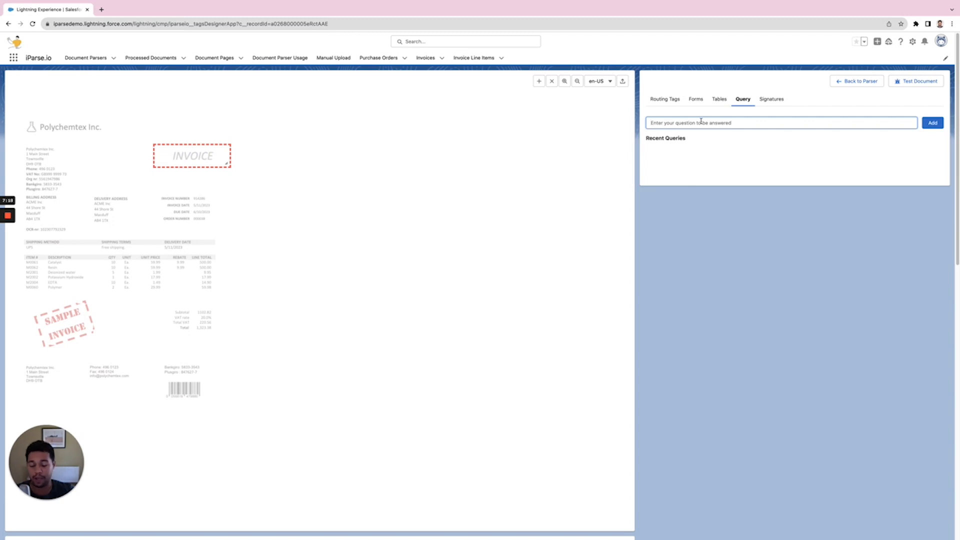
pyautogui.write('What is the d')
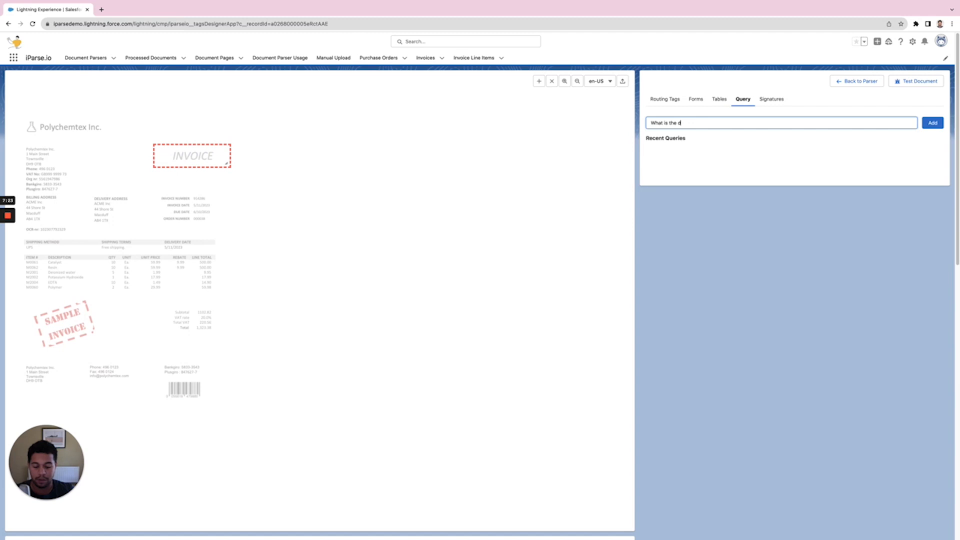
pyautogui.write('elivery date?')
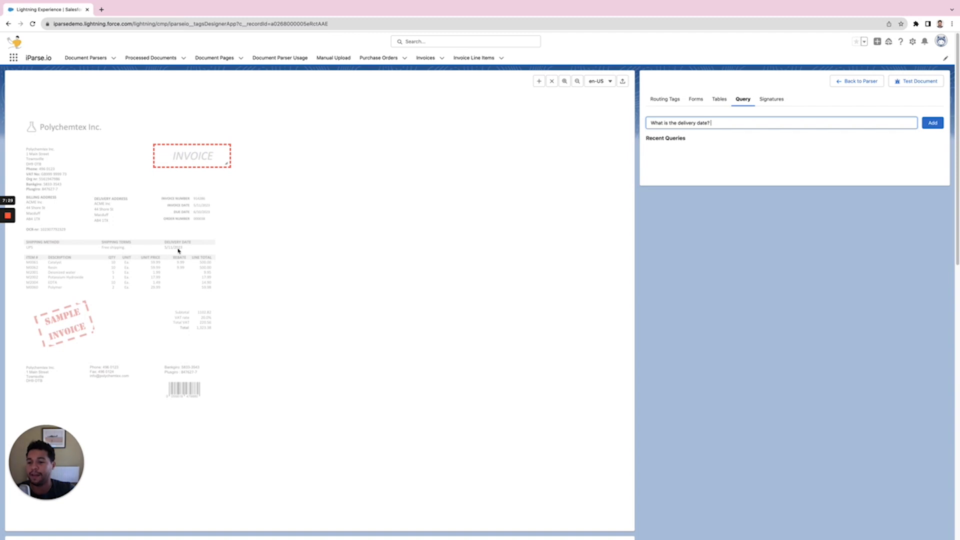
pyautogui.click(933, 123)
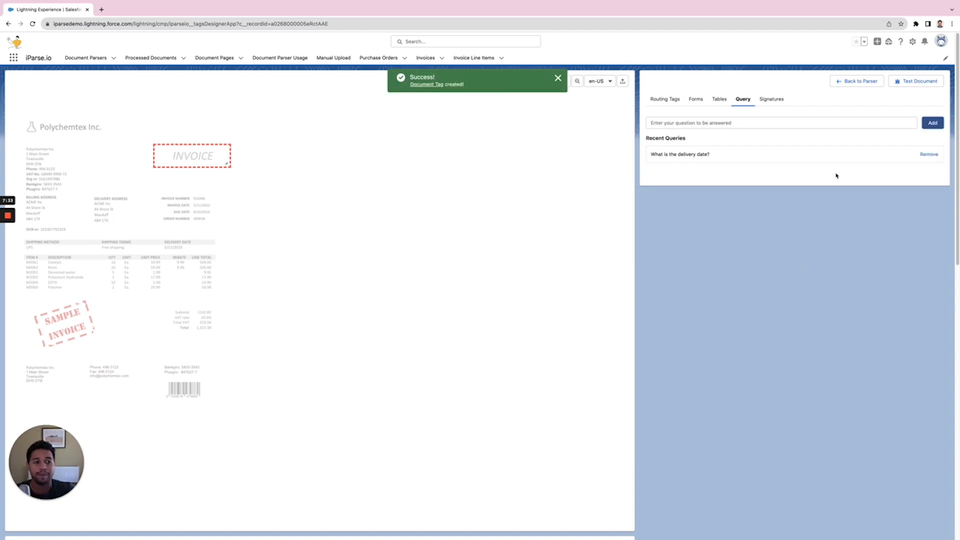
# - Open the signatures options and run a test of the document to review all extracted tags
pyautogui.click(771, 99)
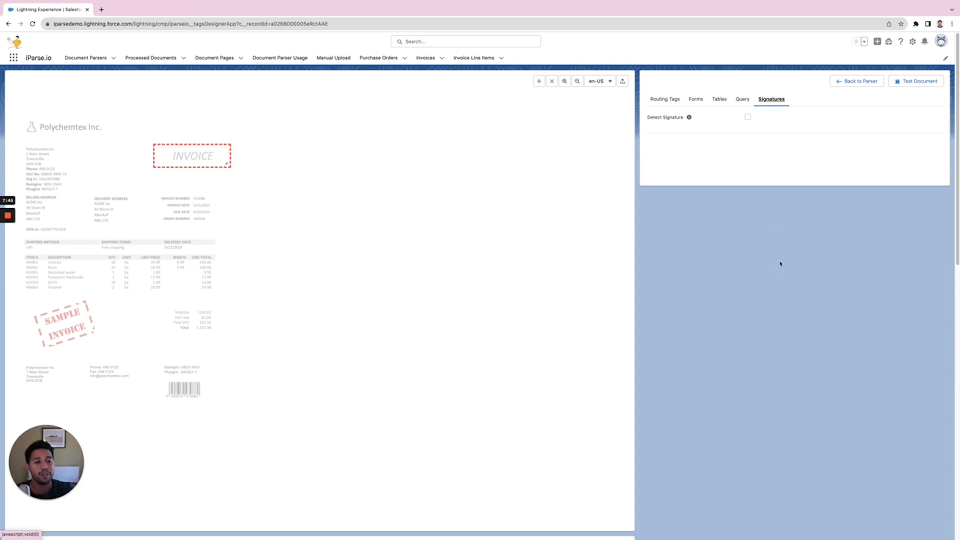
pyautogui.click(925, 81)
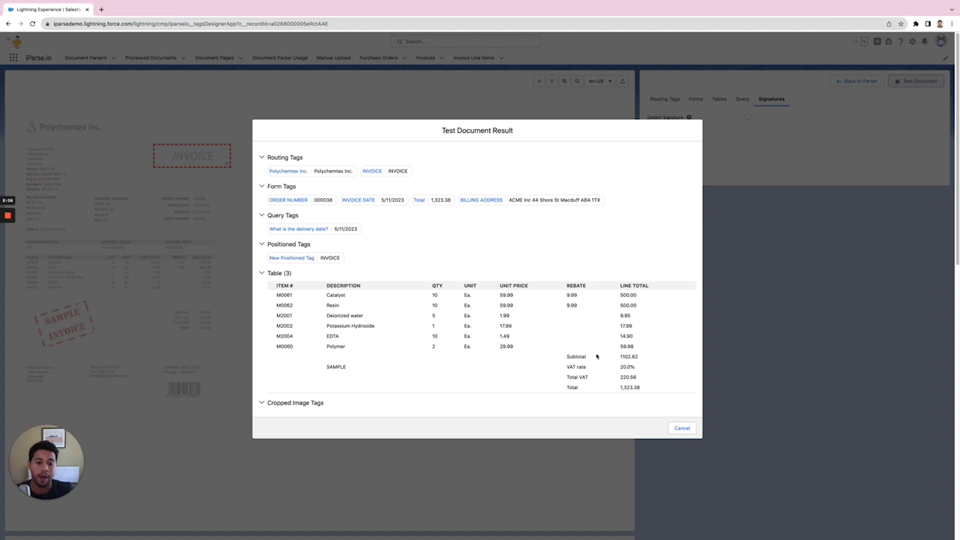
pyautogui.click(682, 429)
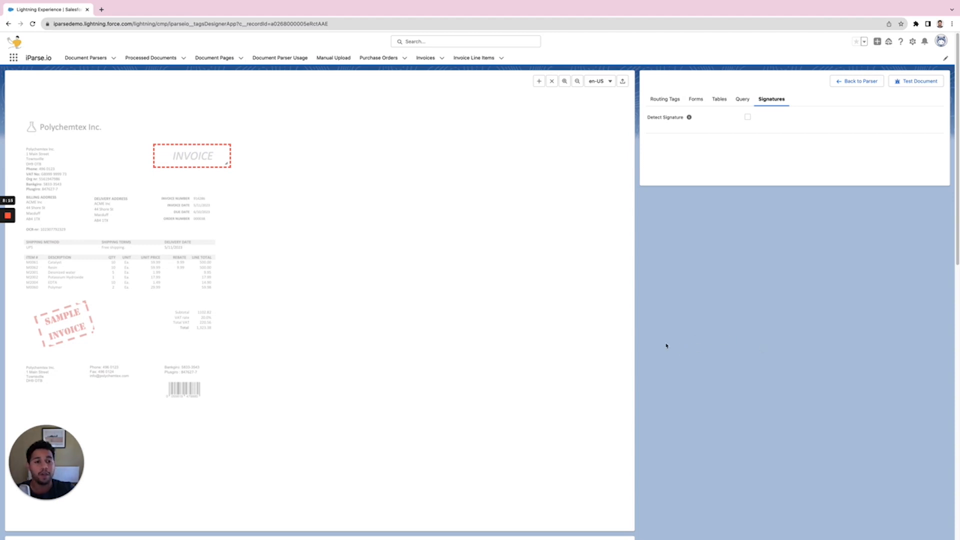
# - Scroll through the saved positioned, form, query and table tag lists and examine the Total sample value
pyautogui.scroll(-4, 666, 346)
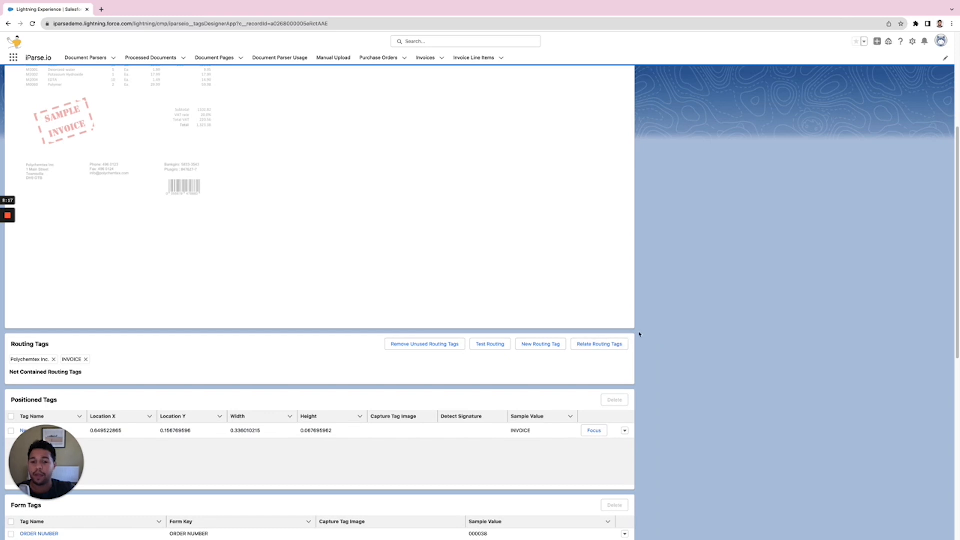
pyautogui.scroll(-4, 643, 331)
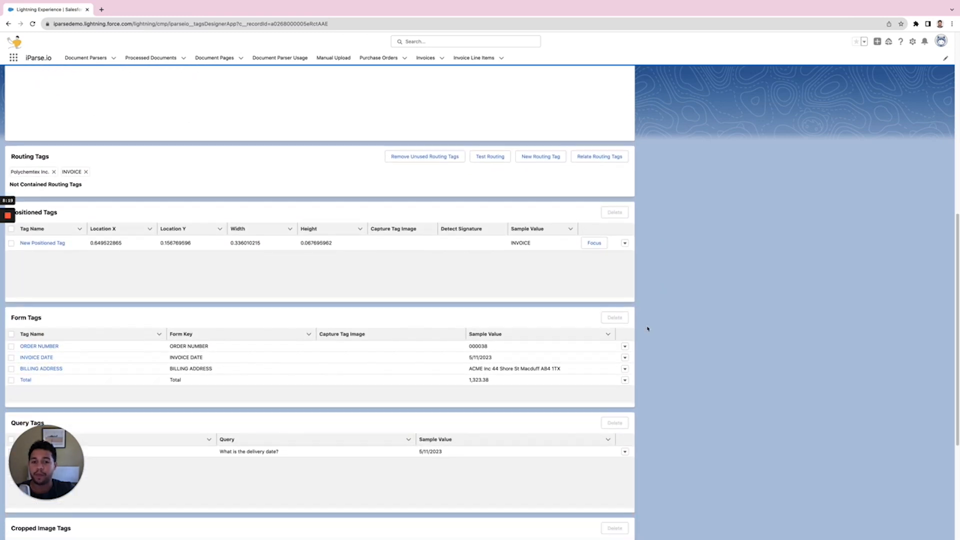
pyautogui.scroll(-3, 648, 329)
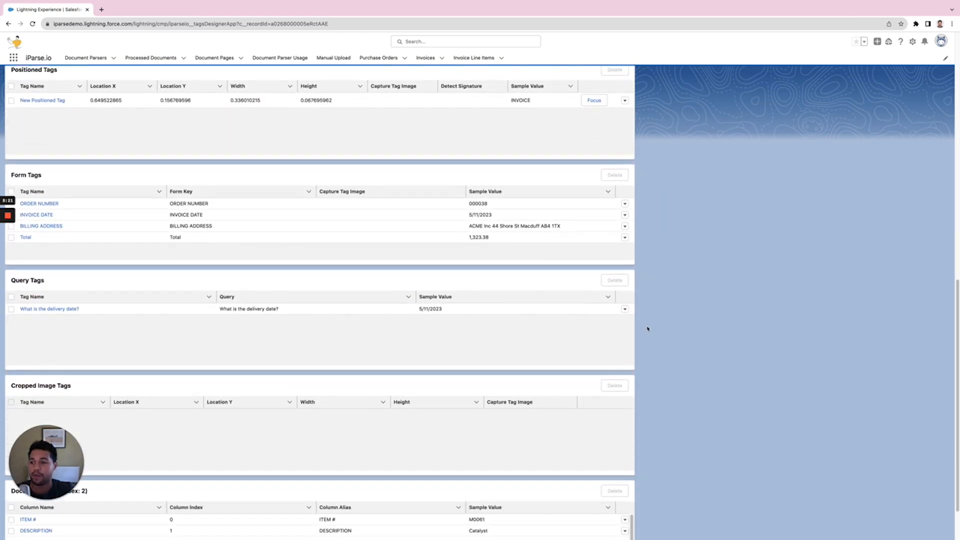
pyautogui.scroll(-1, 647, 329)
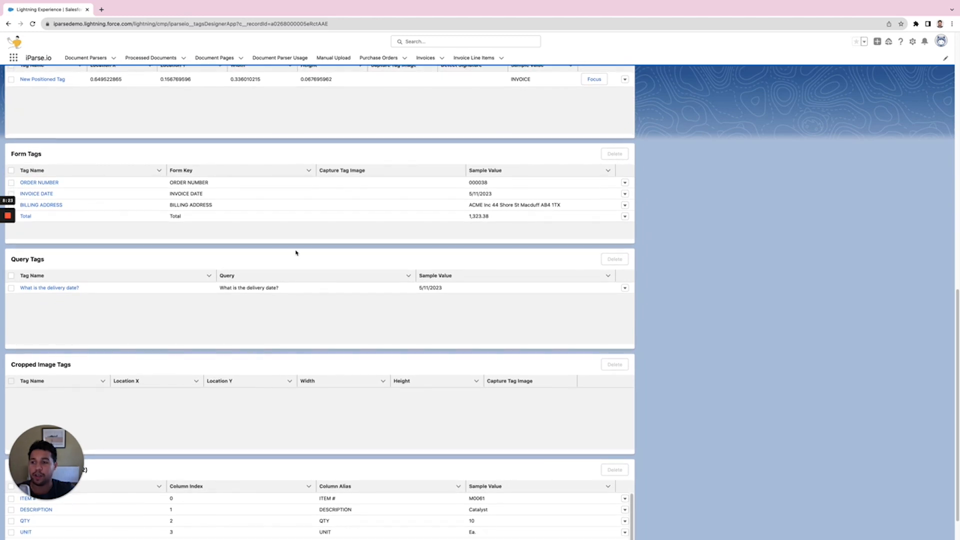
pyautogui.scroll(-1, 310, 300)
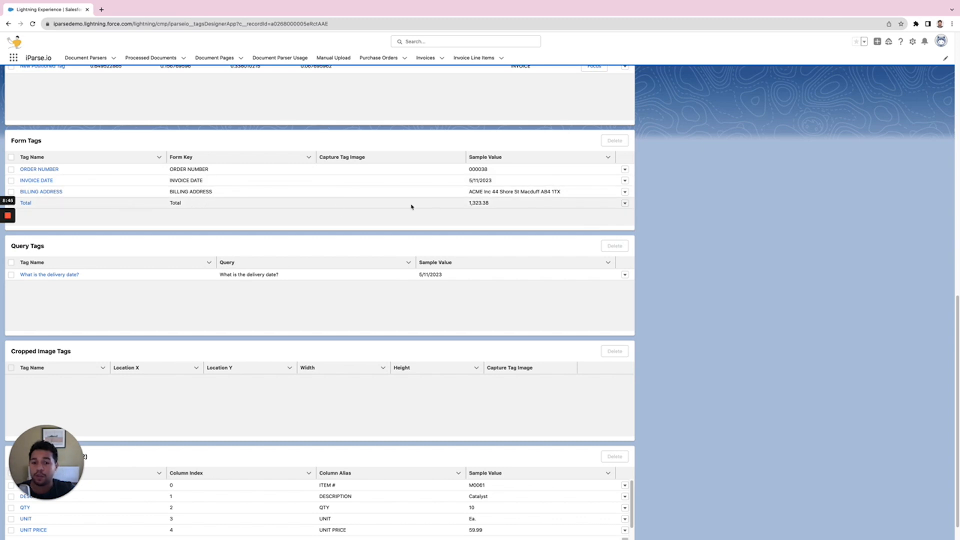
pyautogui.doubleClick(471, 203)
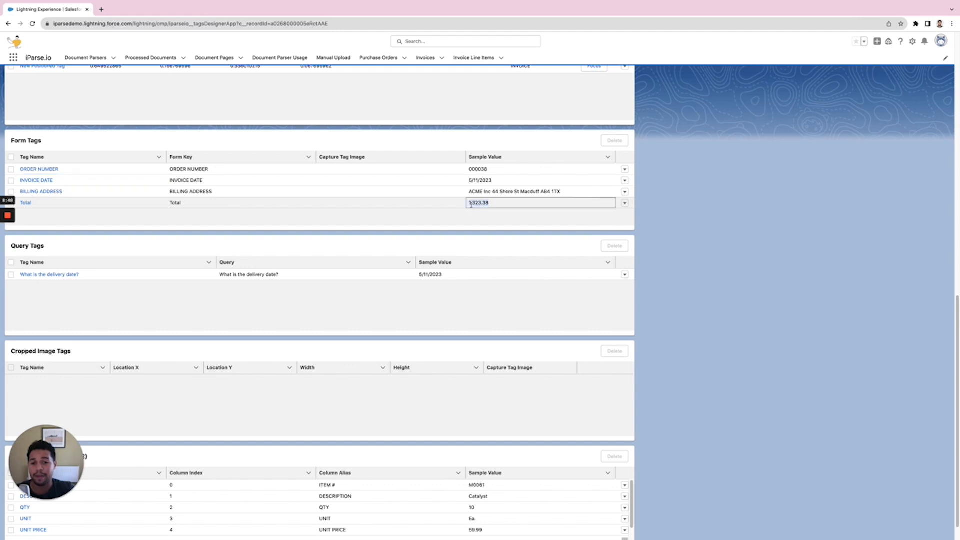
pyautogui.click(474, 204)
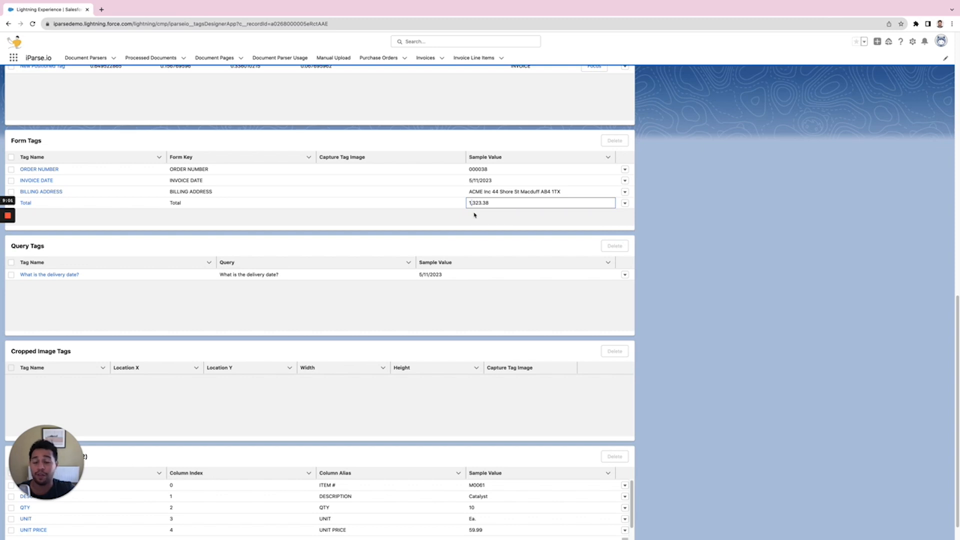
pyautogui.click(651, 225)
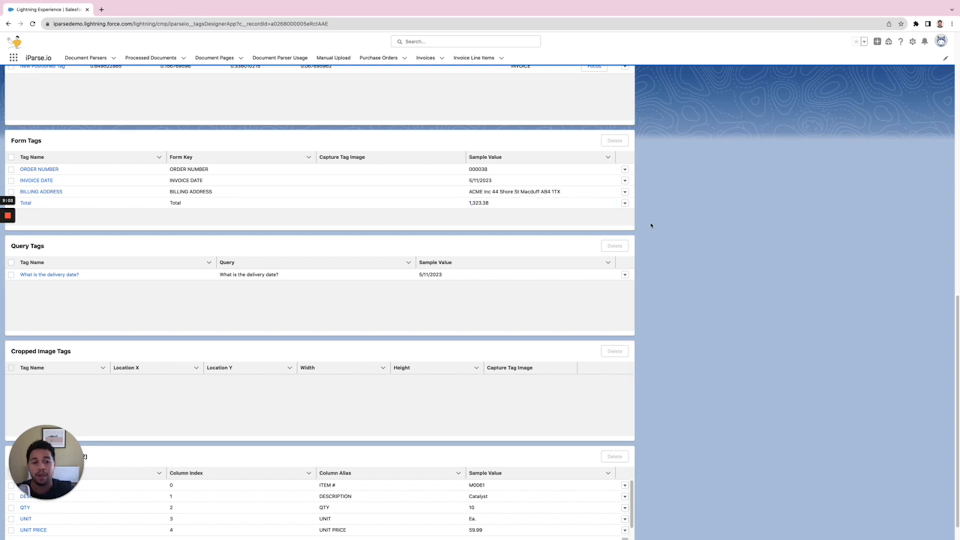
# - Open the transformation editor for the Total form tag and add a Remove Part transformation after the start node
pyautogui.click(625, 204)
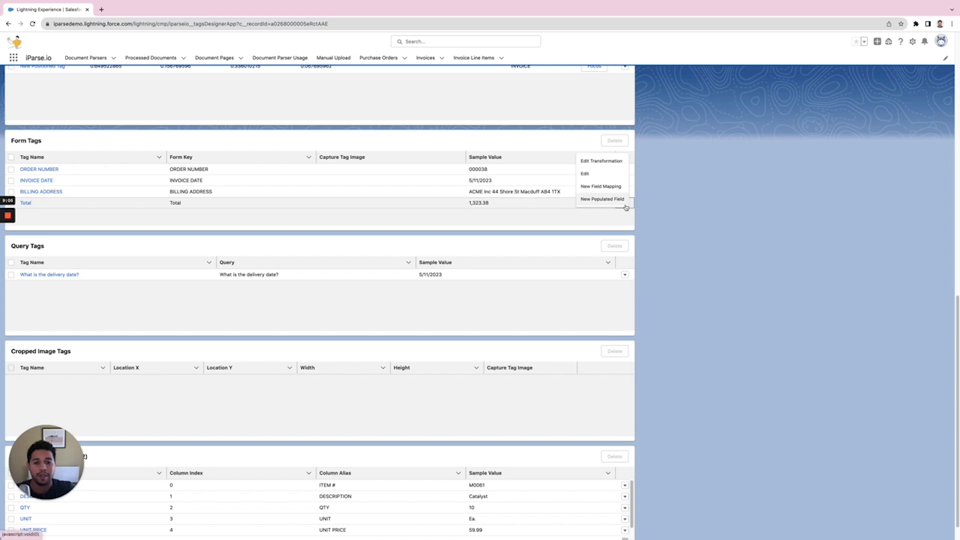
pyautogui.click(602, 161)
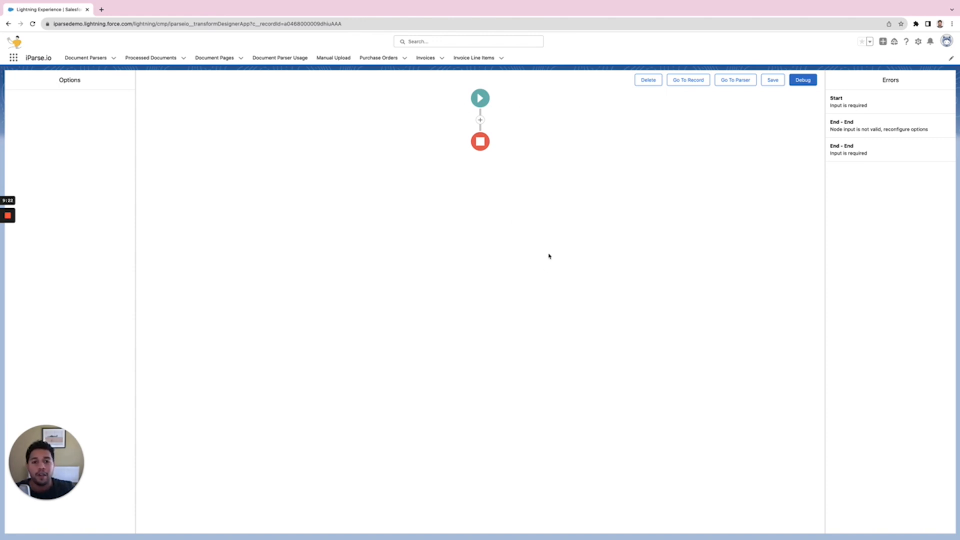
pyautogui.click(480, 99)
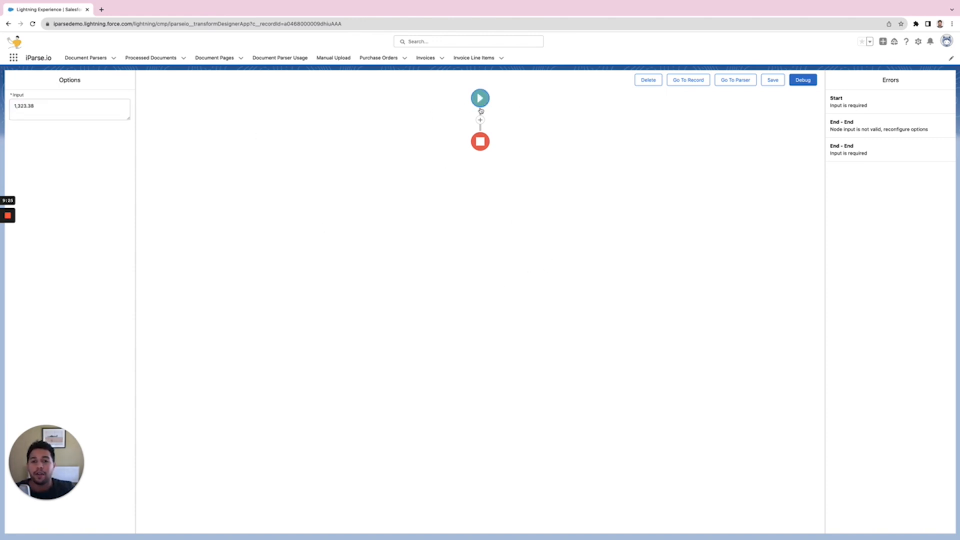
pyautogui.doubleClick(32, 106)
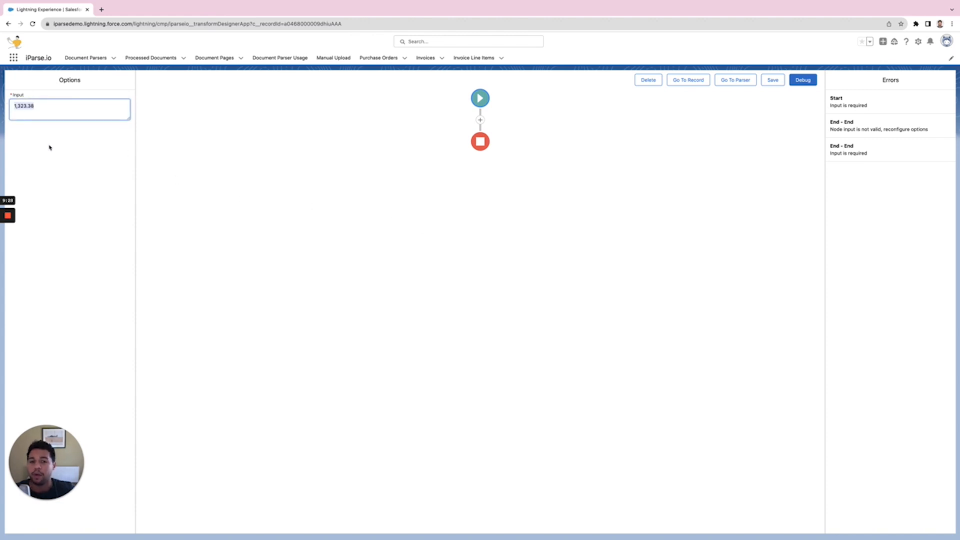
pyautogui.click(480, 120)
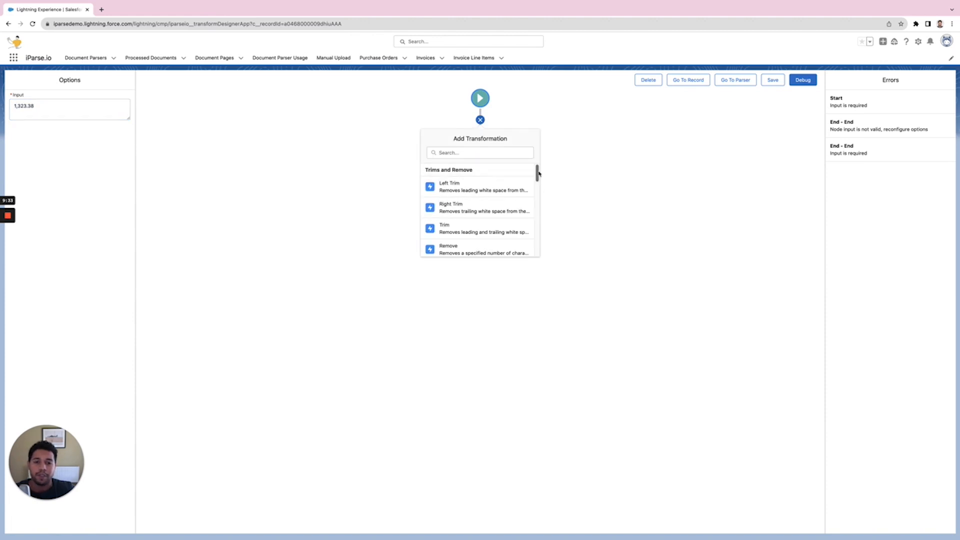
pyautogui.moveTo(539, 172)
pyautogui.mouseDown()
pyautogui.moveTo(537, 224)
pyautogui.moveTo(529, 184)
pyautogui.mouseUp()
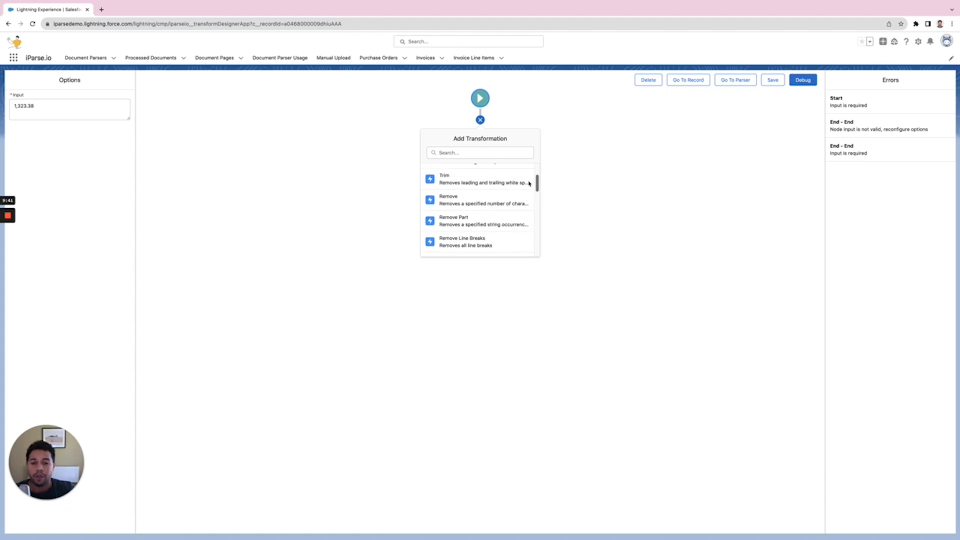
pyautogui.scroll(2, 529, 183)
pyautogui.scroll(-2, 530, 183)
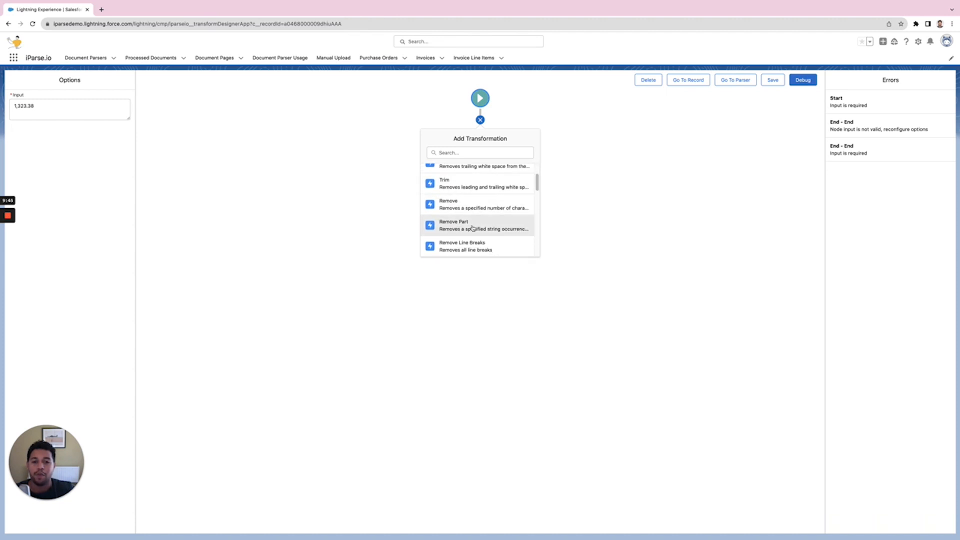
pyautogui.click(476, 230)
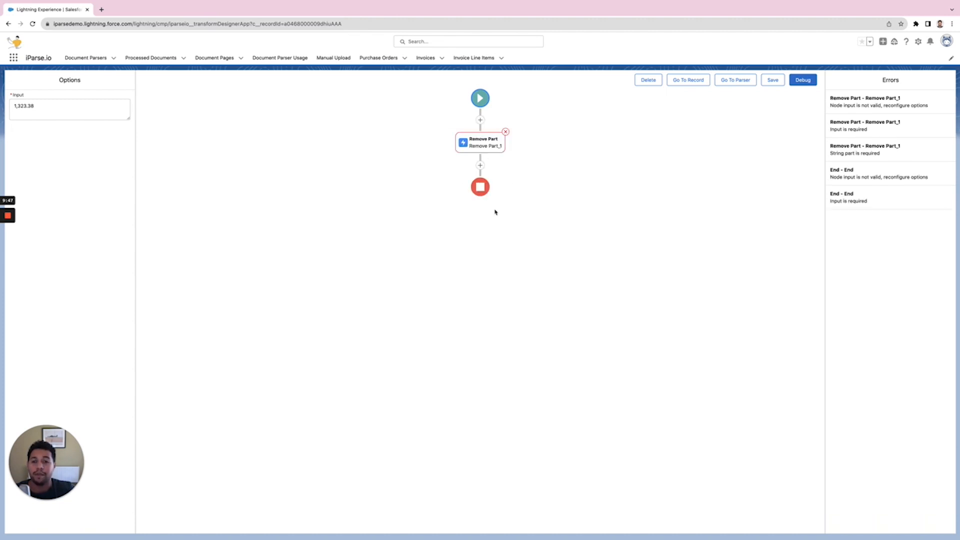
# - Configure Remove Part_1 to take its input from Start and remove the "," string part
pyautogui.click(475, 143)
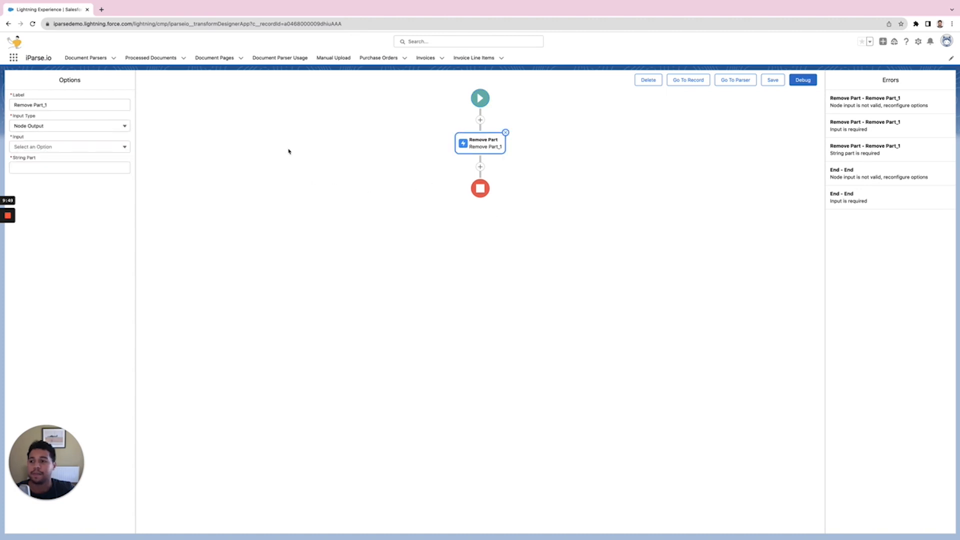
pyautogui.click(75, 148)
pyautogui.click(65, 165)
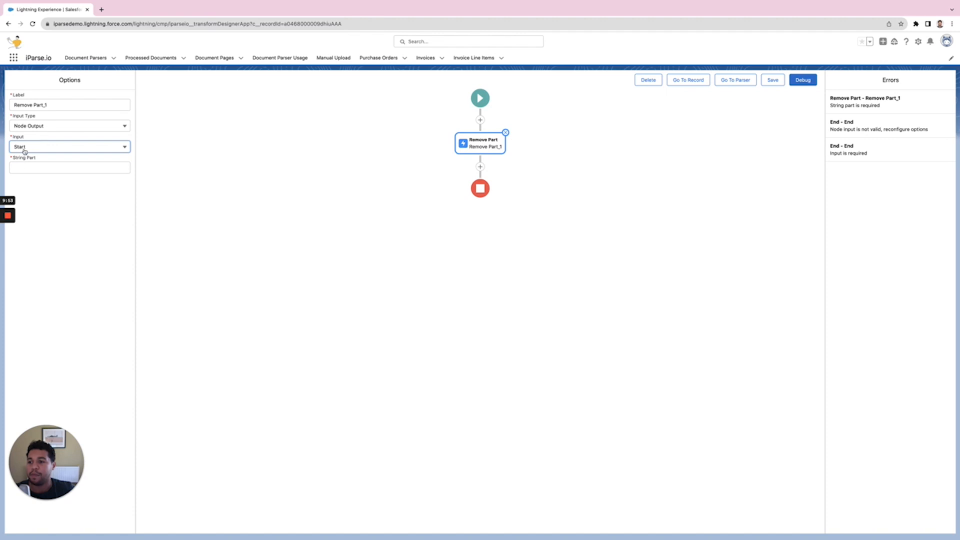
pyautogui.click(58, 167)
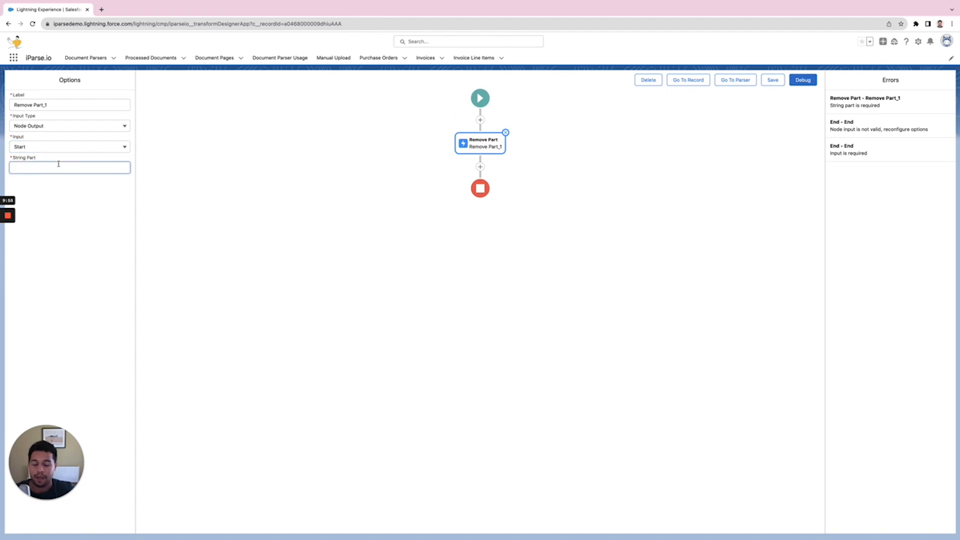
pyautogui.write('_')
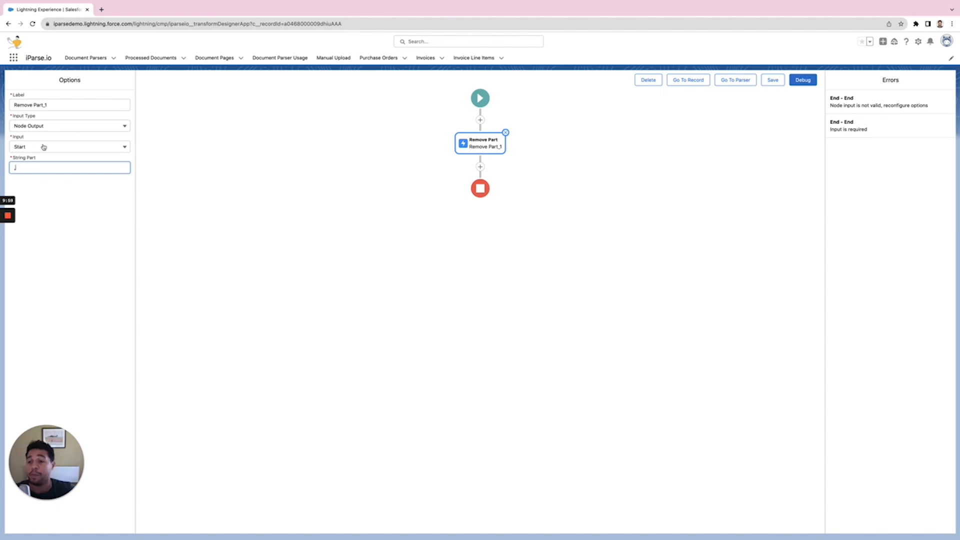
# - Set the End node's input to the output of Remove Part_1
pyautogui.click(376, 233)
pyautogui.click(479, 189)
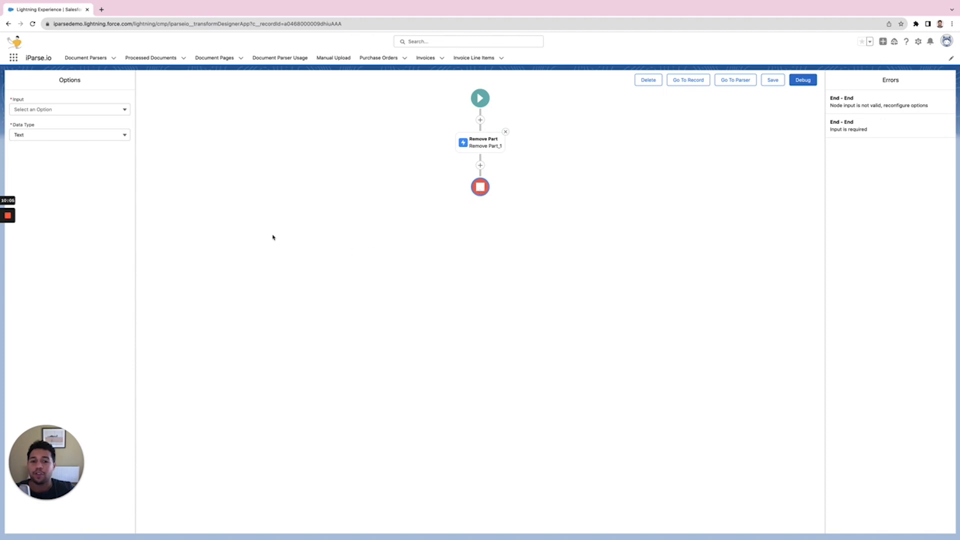
pyautogui.click(49, 112)
pyautogui.click(46, 137)
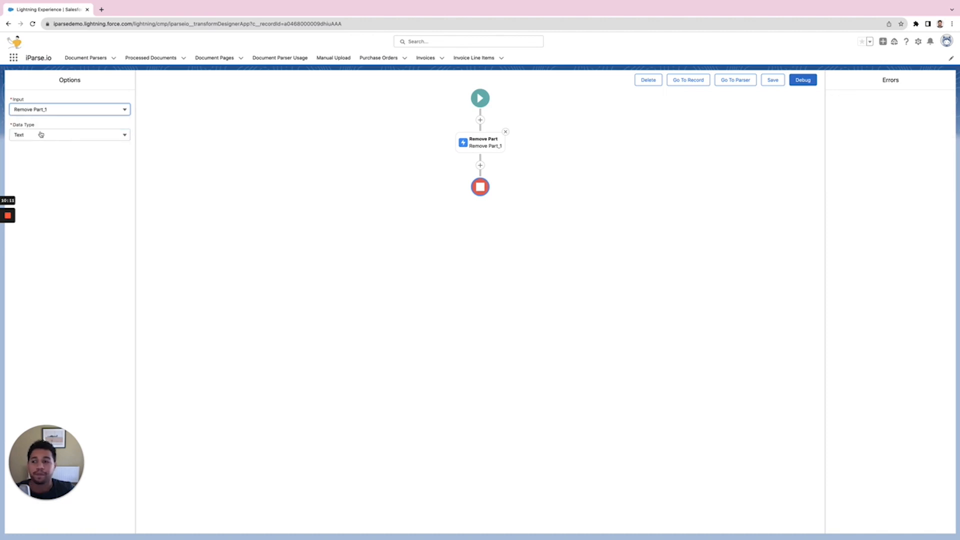
# - Debug the transformation and examine each node's input and output values
pyautogui.click(802, 80)
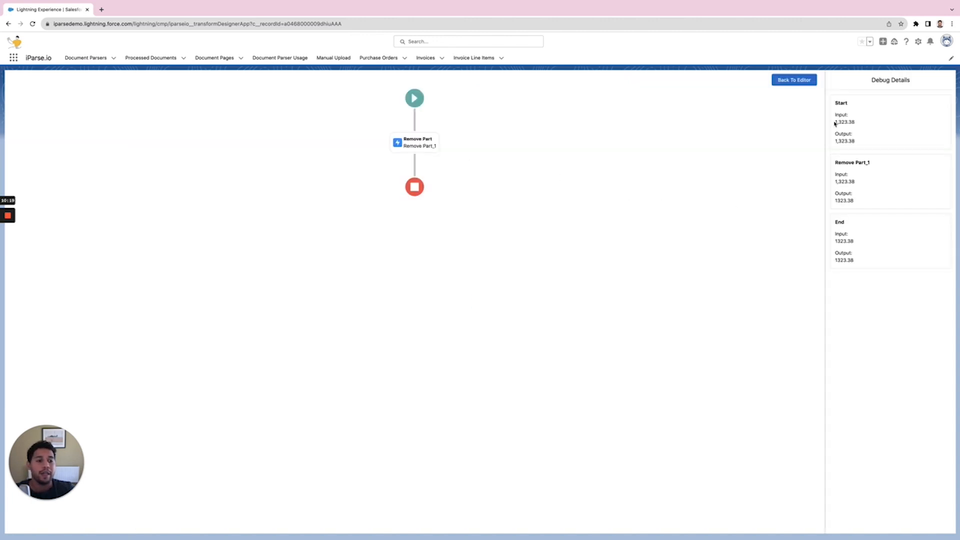
pyautogui.moveTo(835, 122); pyautogui.dragTo(860, 134)
pyautogui.moveTo(838, 259); pyautogui.dragTo(858, 262)
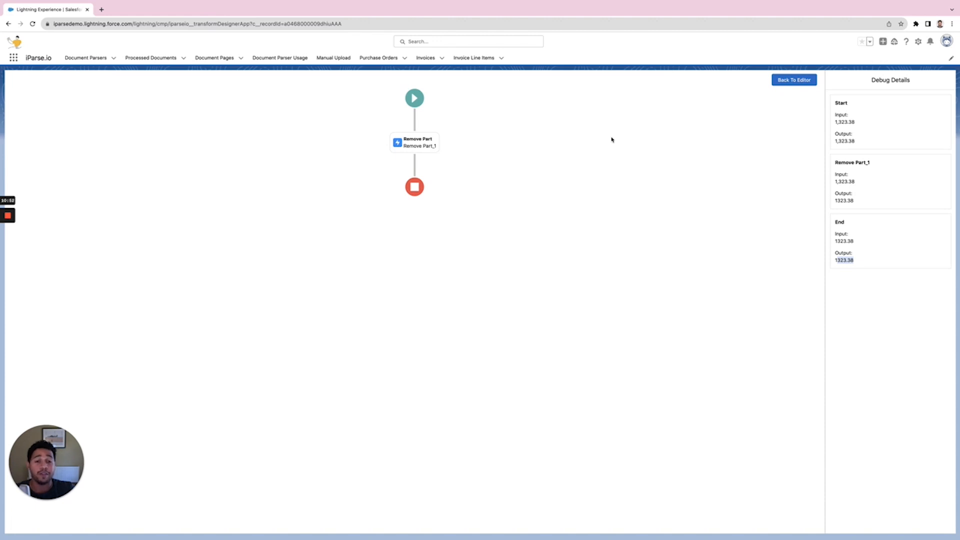
# - Return to the editor, save the transformations and go back to the parser
pyautogui.click(782, 85)
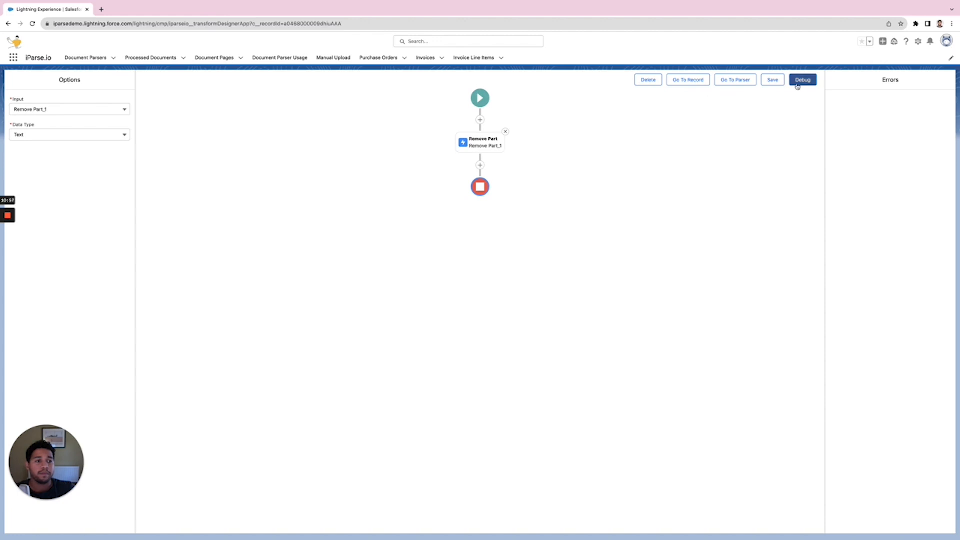
pyautogui.click(772, 80)
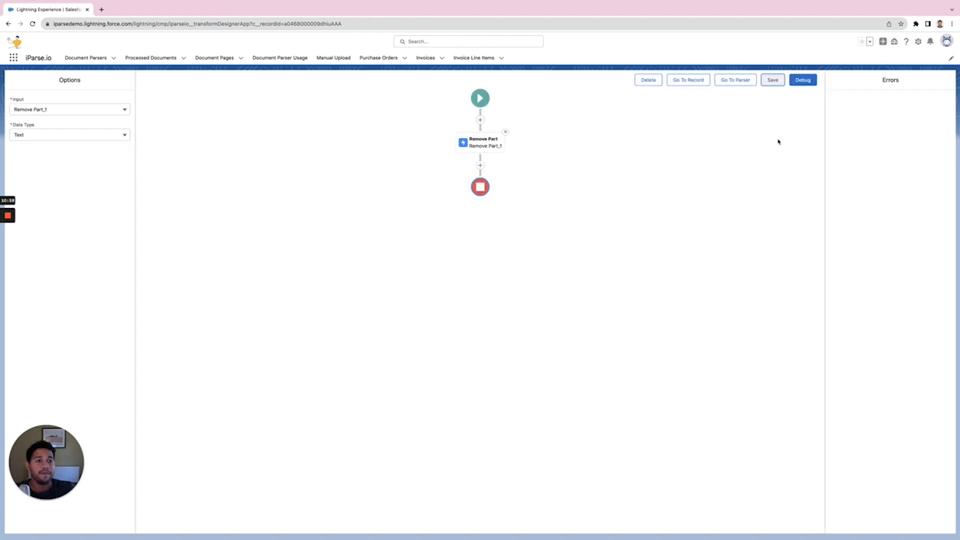
pyautogui.click(732, 85)
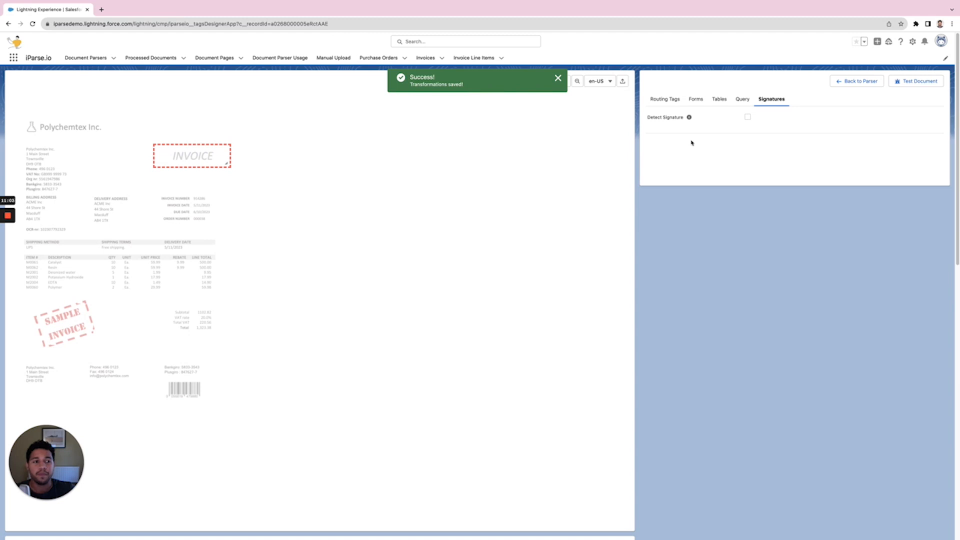
# - Test the document and review the extracted tag values in the result, then close it
pyautogui.click(915, 83)
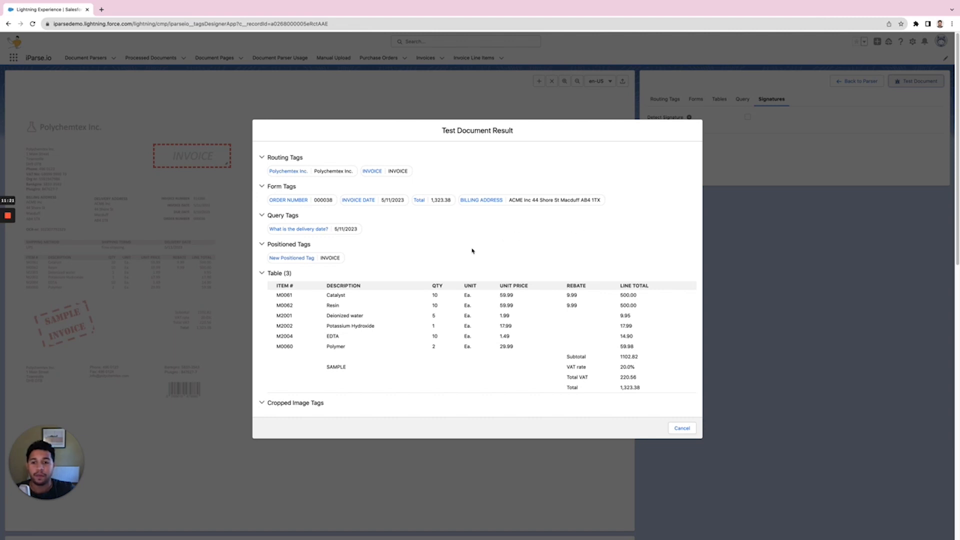
pyautogui.scroll(-1, 604, 346)
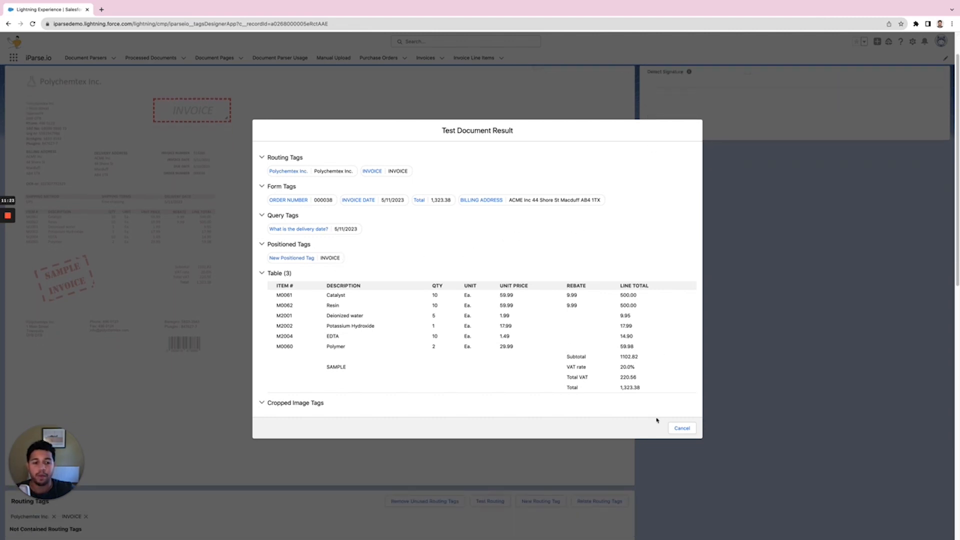
pyautogui.click(682, 428)
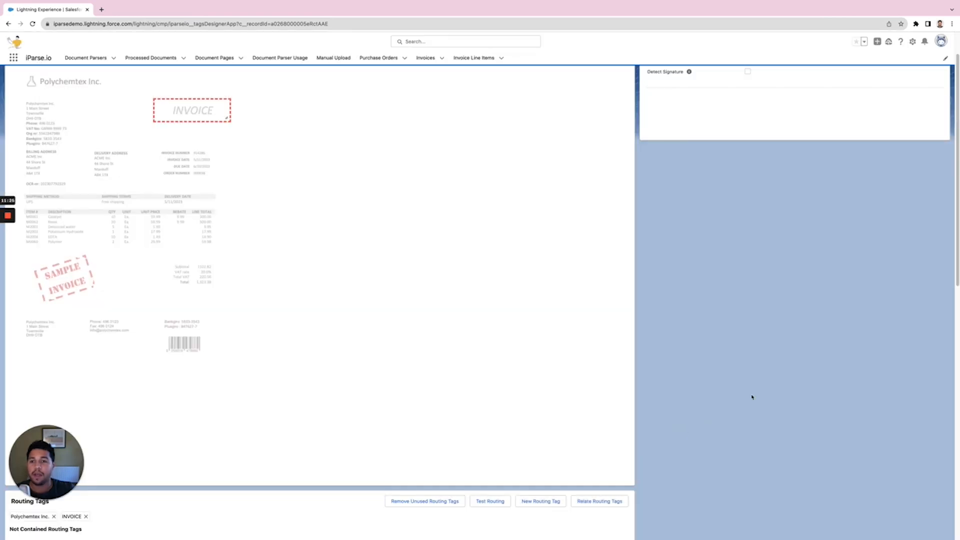
pyautogui.scroll(1, 752, 397)
pyautogui.scroll(-5, 637, 284)
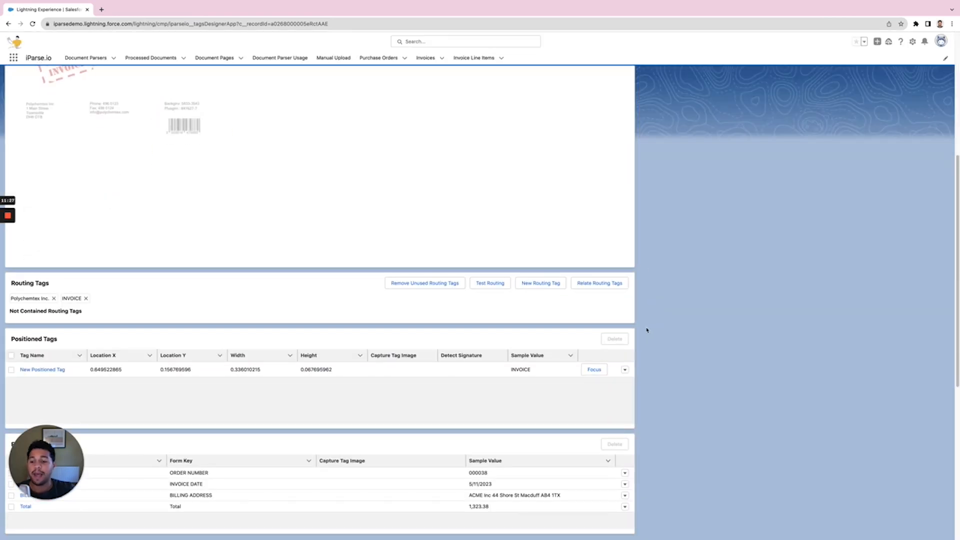
pyautogui.scroll(3, 647, 330)
pyautogui.scroll(3, 646, 331)
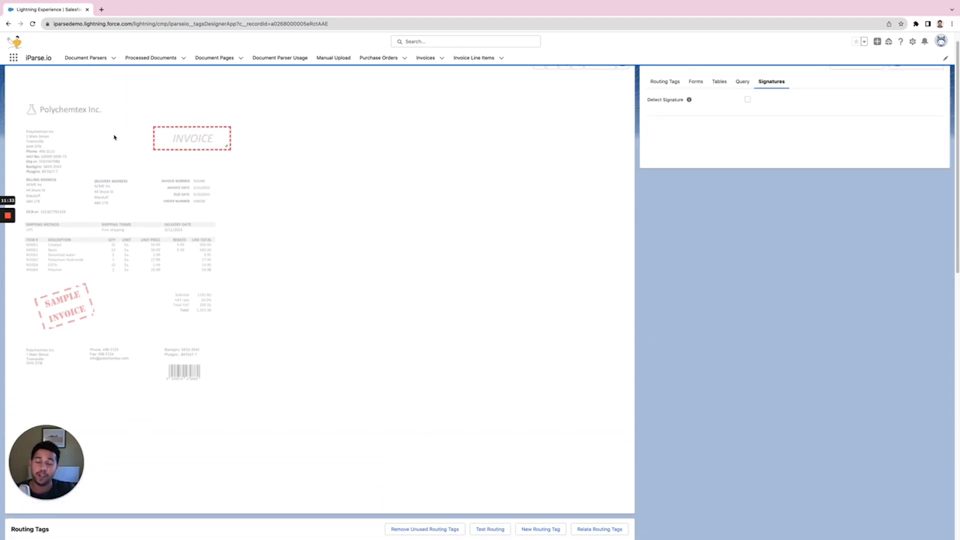
pyautogui.scroll(1, 529, 302)
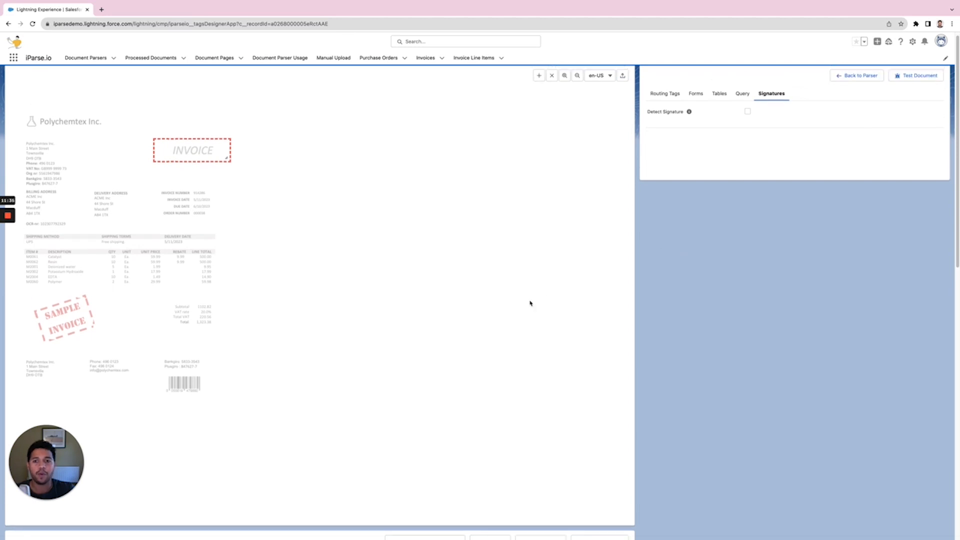
# - Manually upload the Upload-invoice.pdf file from the Desktop for parsing
pyautogui.click(339, 59)
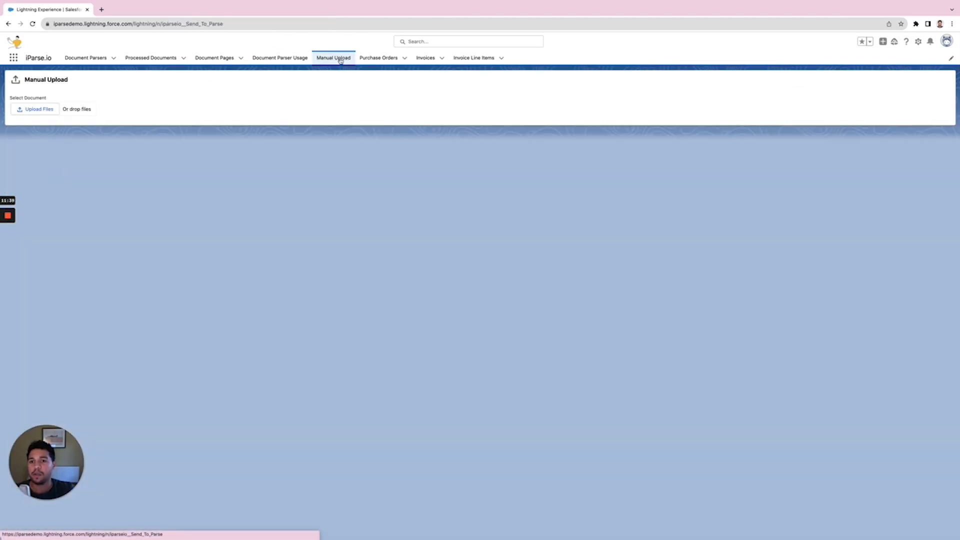
pyautogui.click(37, 111)
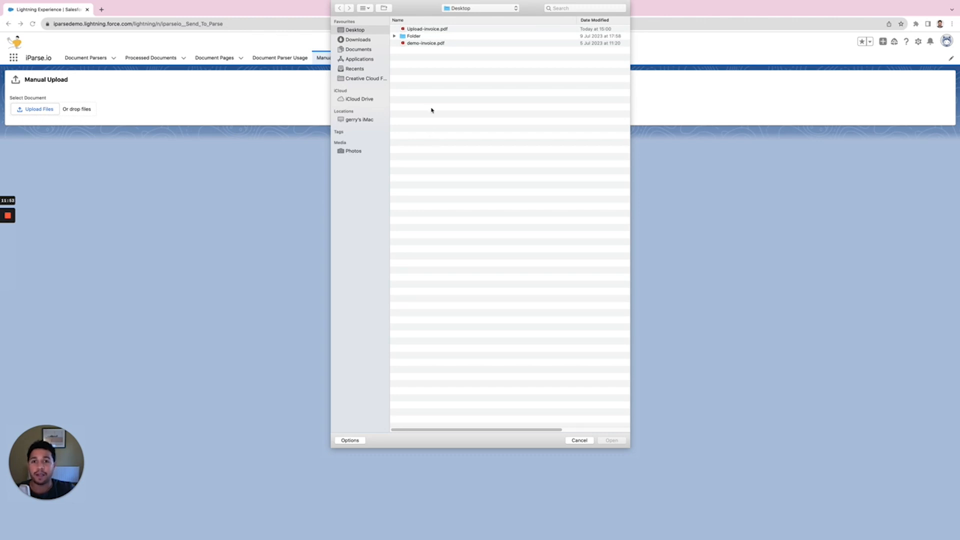
pyautogui.doubleClick(417, 29)
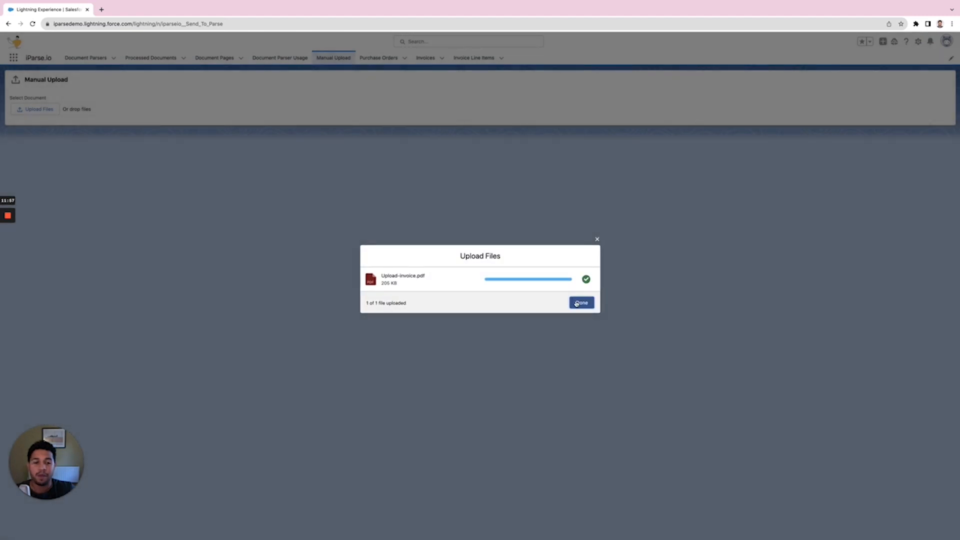
pyautogui.click(580, 303)
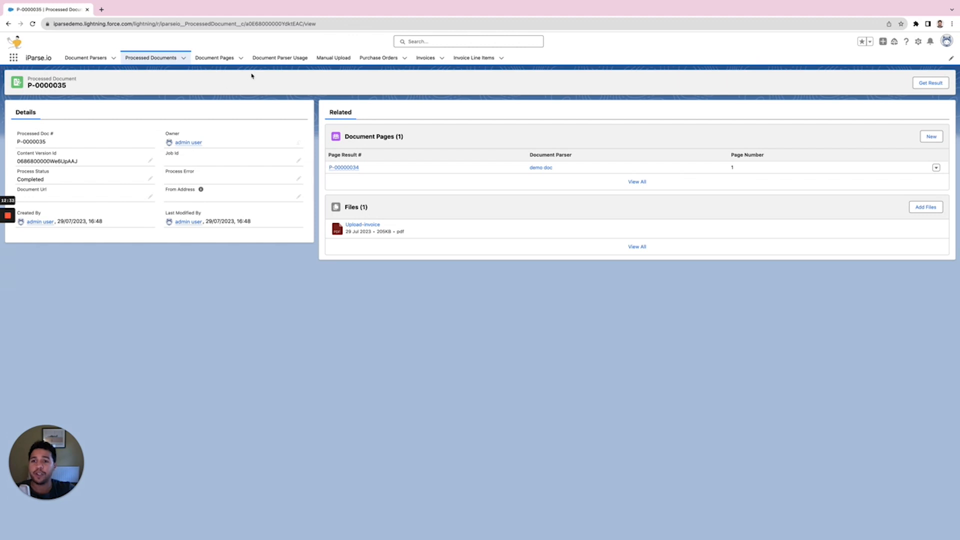
# - Preview the uploaded Upload-invoice file, then open its processed document page P-00000034
pyautogui.moveTo(36, 80); pyautogui.dragTo(52, 81)
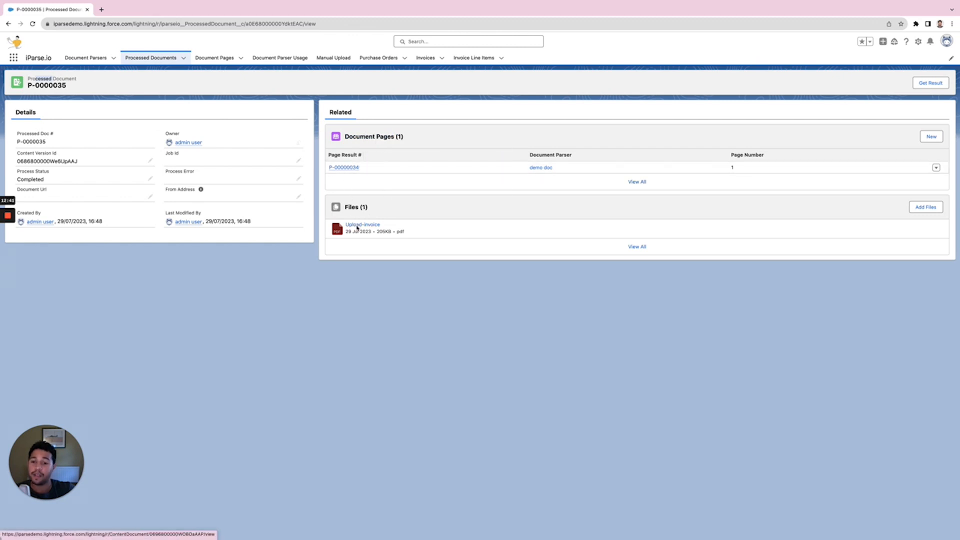
pyautogui.click(357, 225)
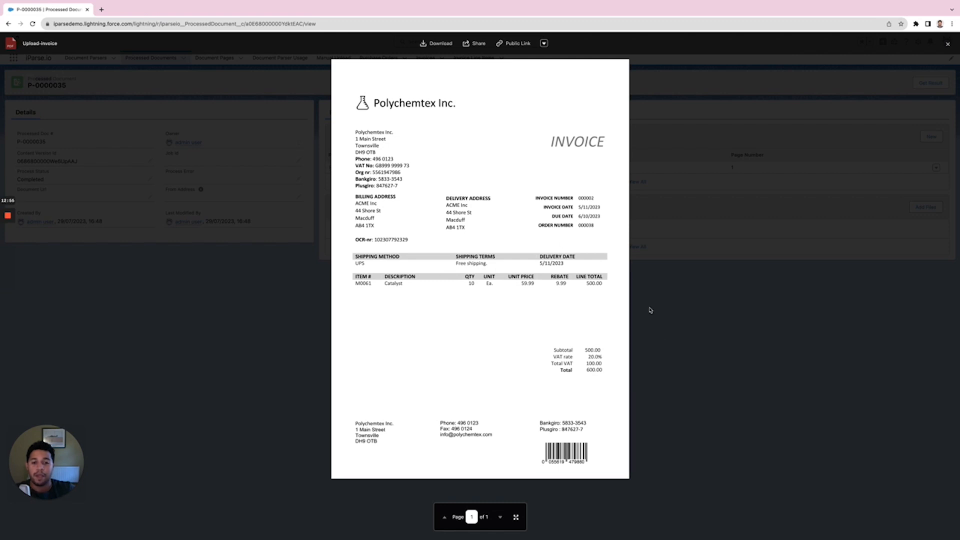
pyautogui.click(660, 342)
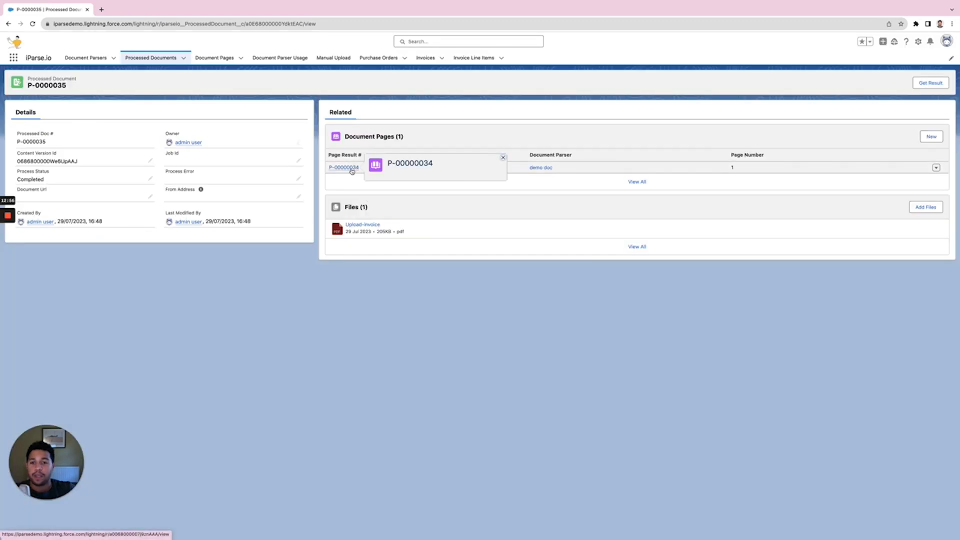
pyautogui.click(352, 171)
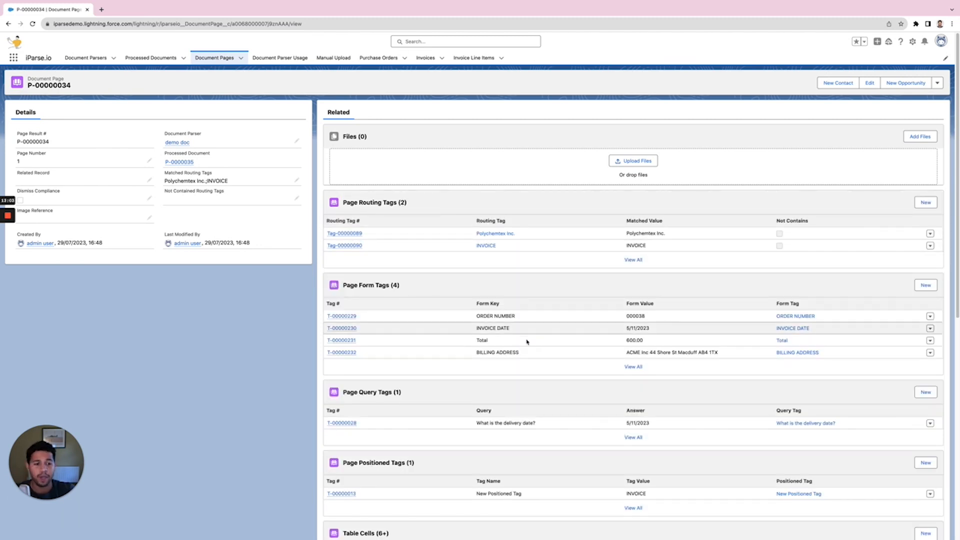
# - Examine the page's extracted form values and open the full list of table cells
pyautogui.doubleClick(634, 317)
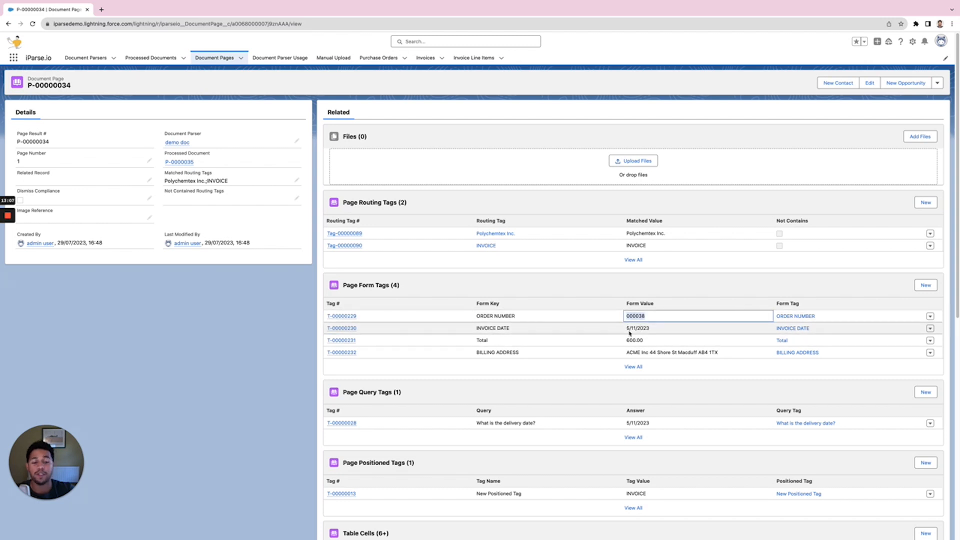
pyautogui.doubleClick(631, 328)
pyautogui.doubleClick(633, 341)
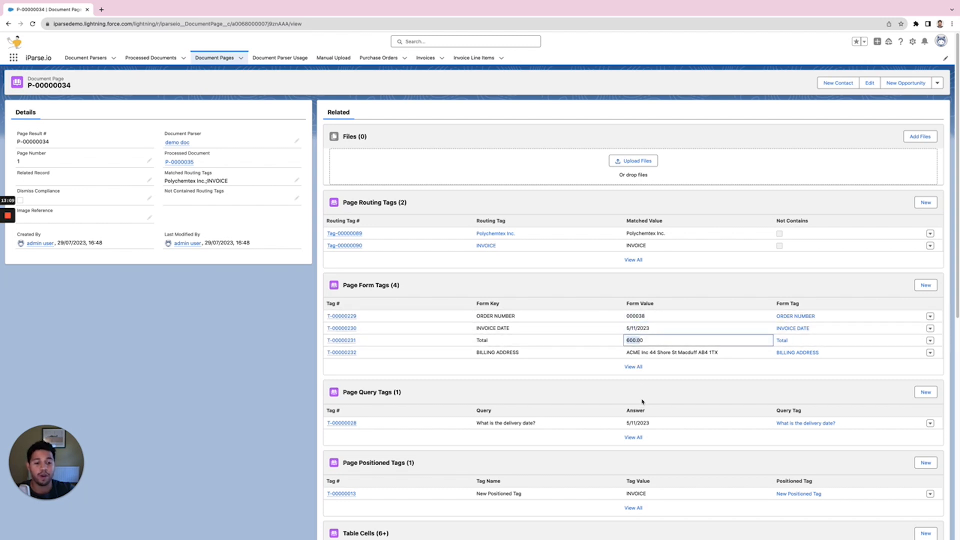
pyautogui.scroll(-3, 642, 403)
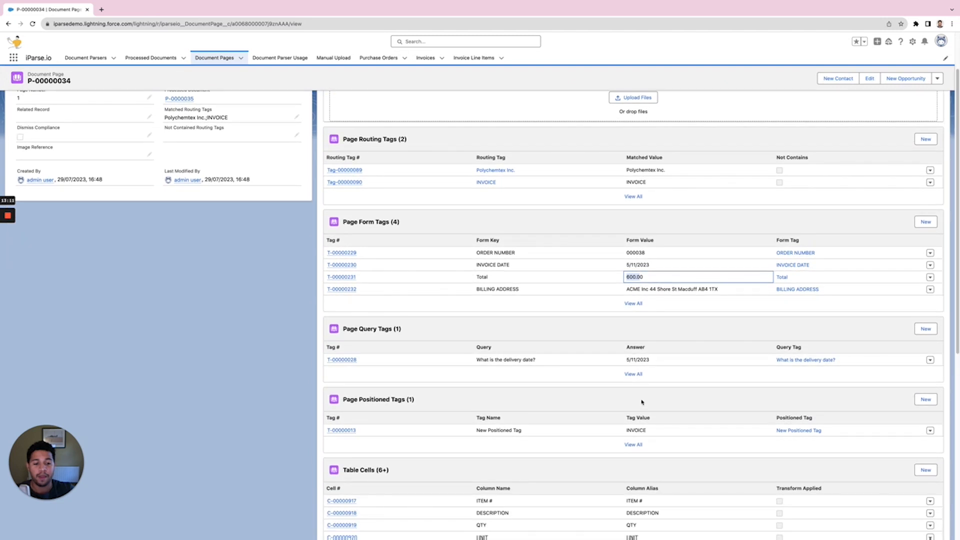
pyautogui.scroll(-1, 642, 402)
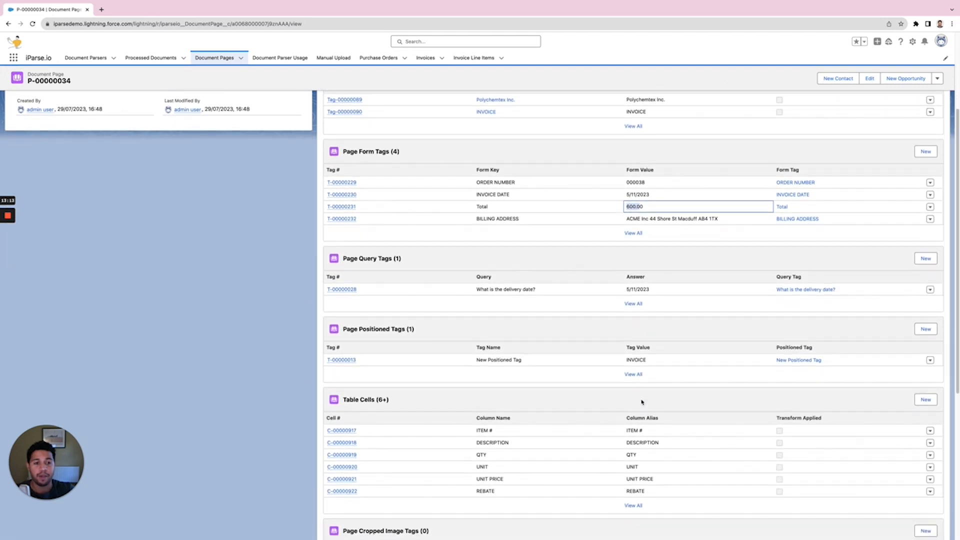
pyautogui.scroll(-2, 642, 402)
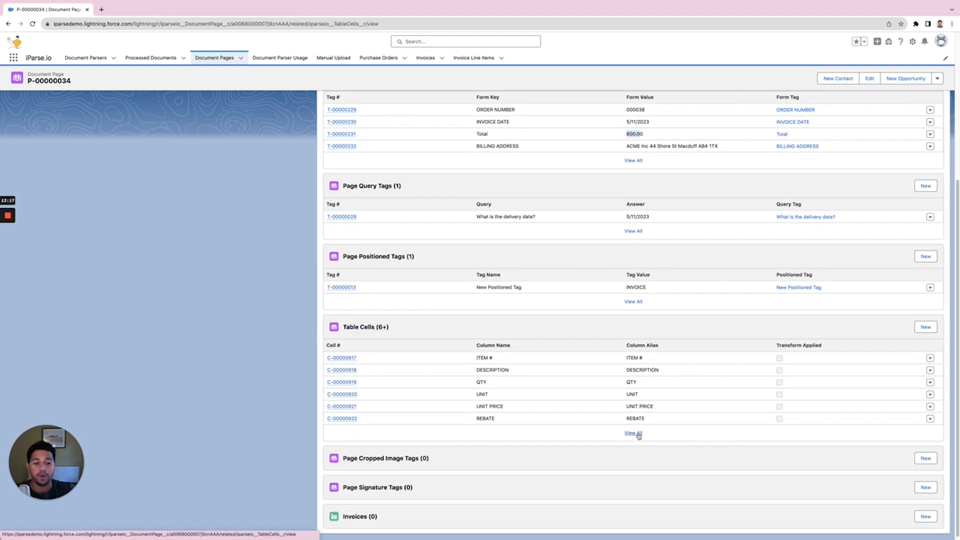
pyautogui.click(635, 433)
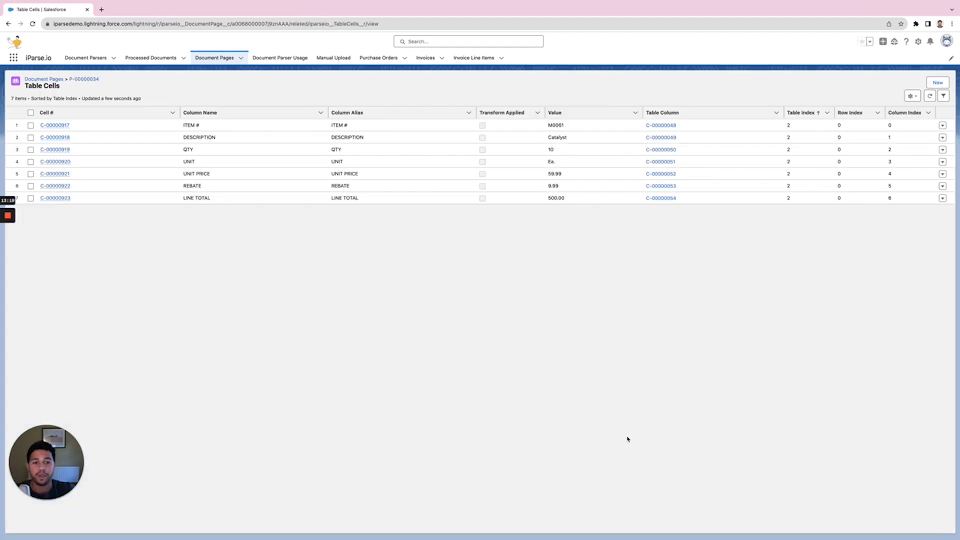